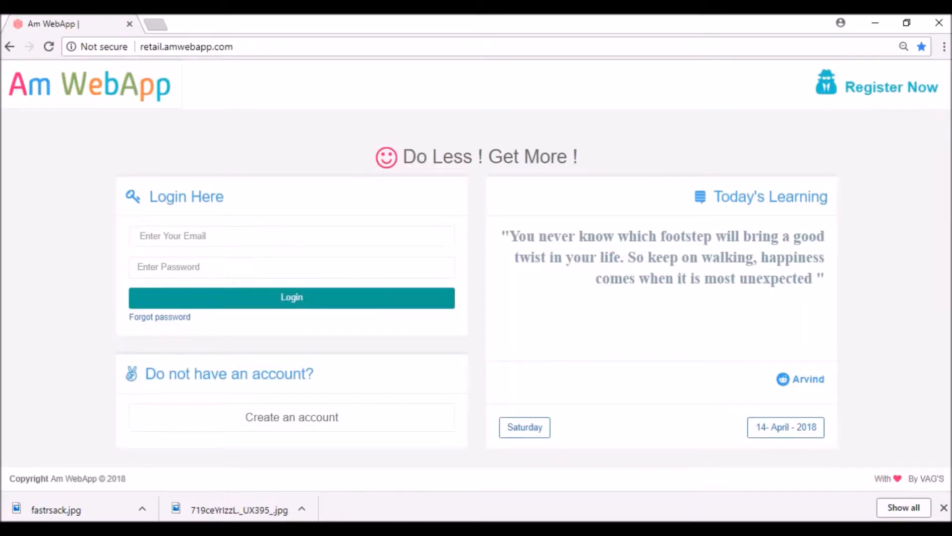
Log in to Am WebApp with the saved email and the account password.
click(198, 236)
text(anu)
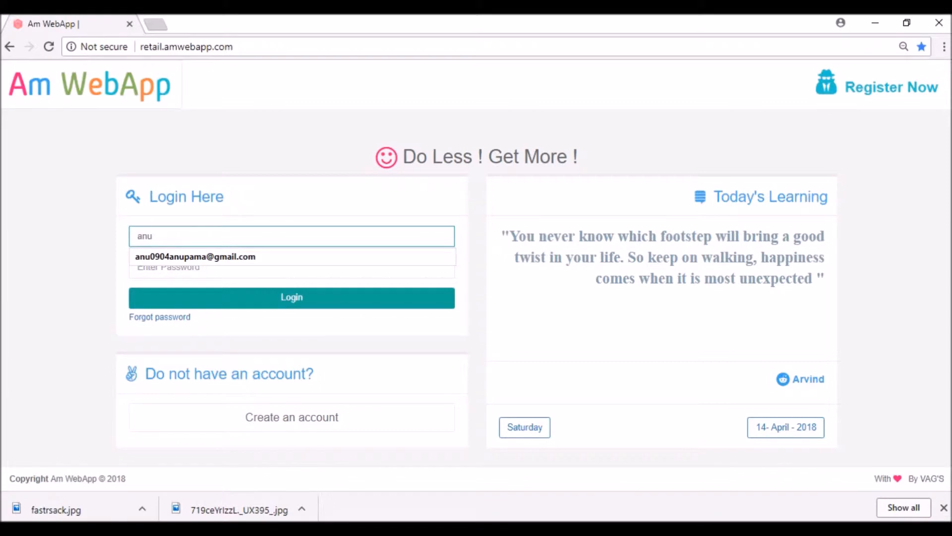
key(Down)
key(Return)
key(Tab)
text(********)
key(Return)
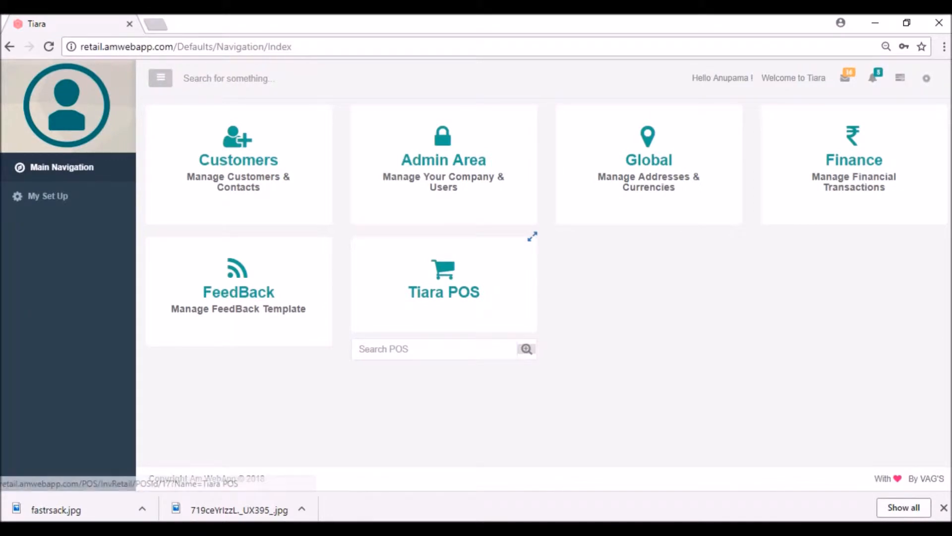
Open Tiara POS and switch to the Distribution Bill screen.
click(444, 285)
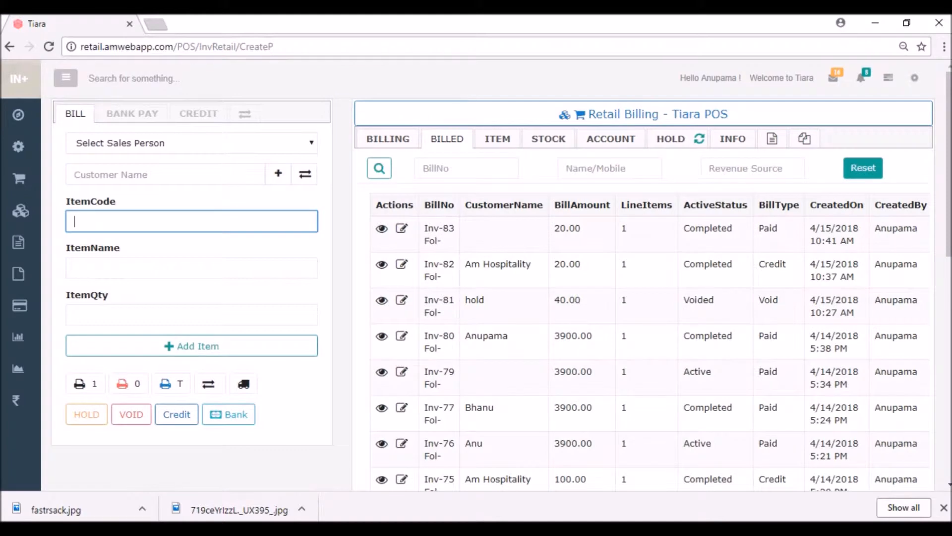
mouse_move(19, 178)
mouse_move(20, 211)
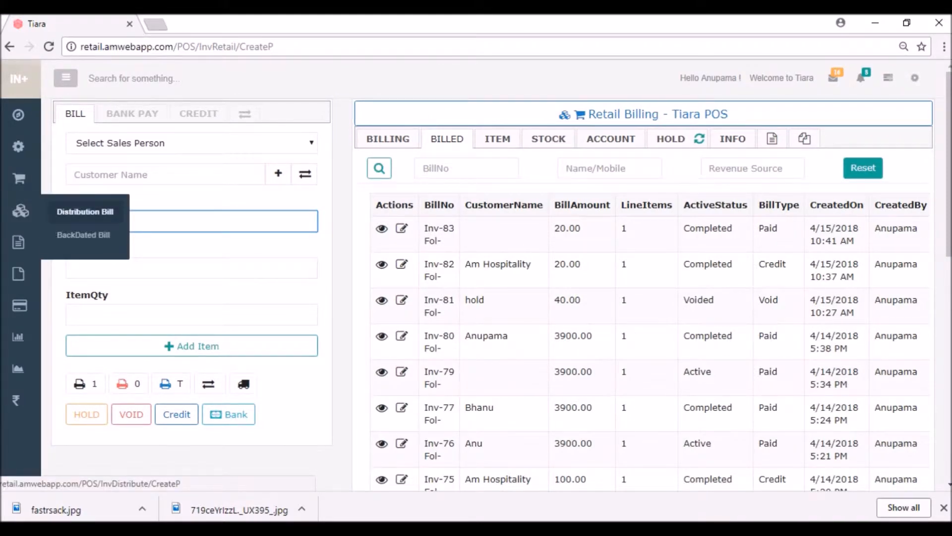
click(84, 211)
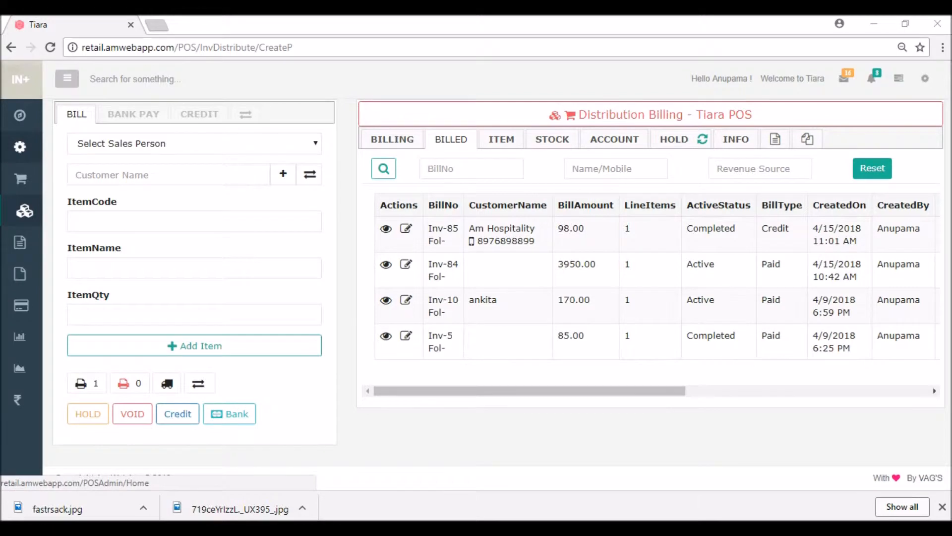
Open the Point Of Sale Admin Area in a new browser tab.
right_click(17, 149)
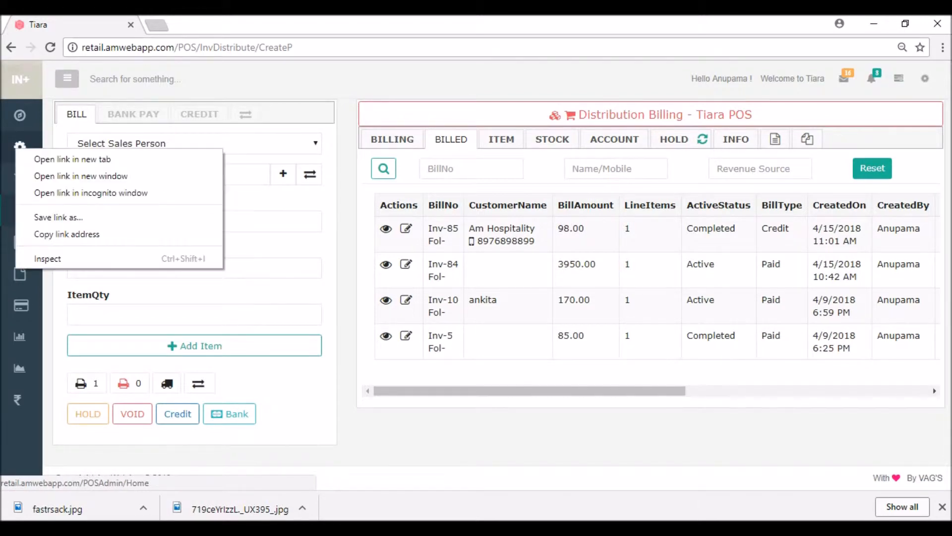
click(72, 159)
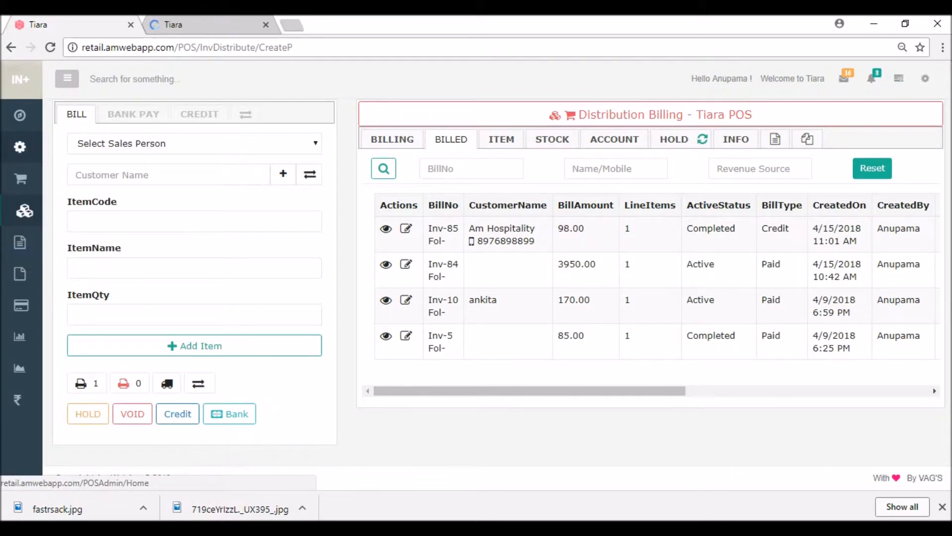
key(ctrl+Tab)
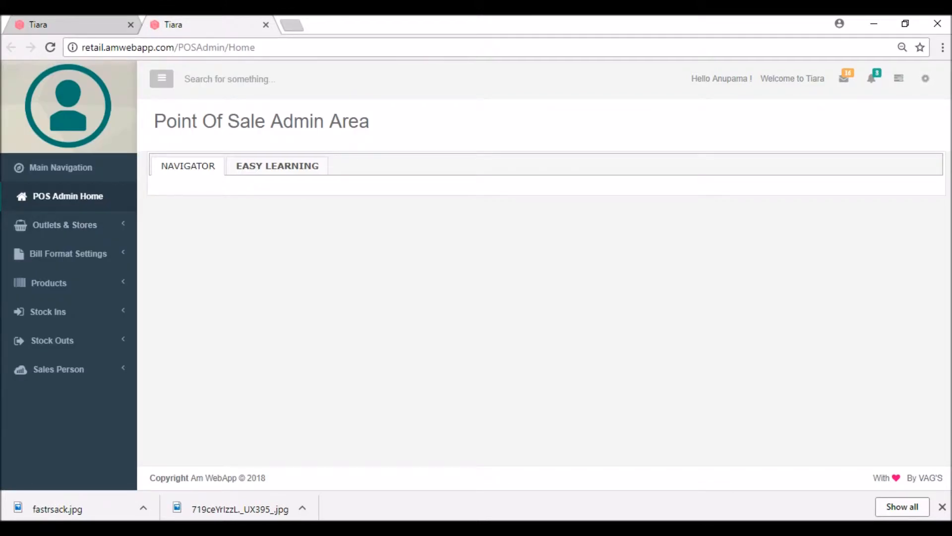
Start a new item for Tiara POS Store named 'Digital watch'.
click(50, 283)
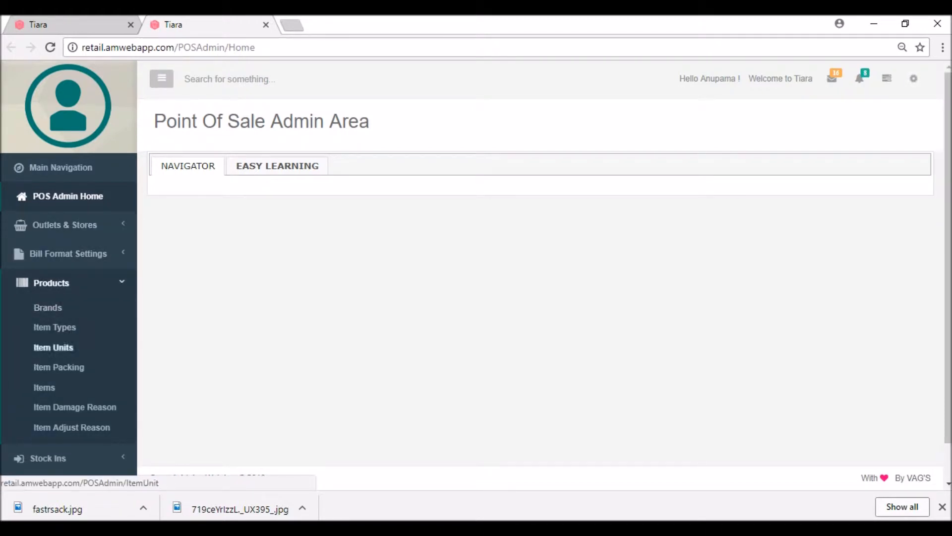
click(44, 388)
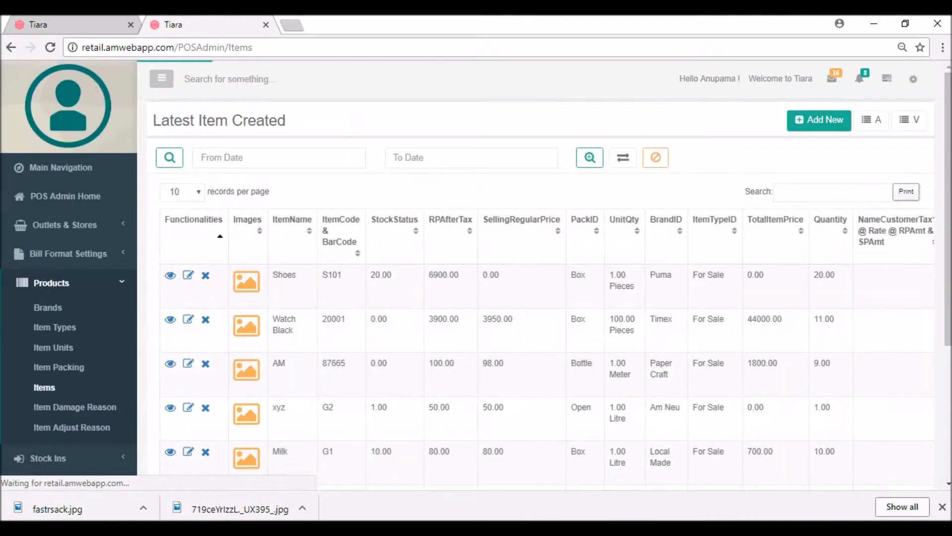
click(819, 120)
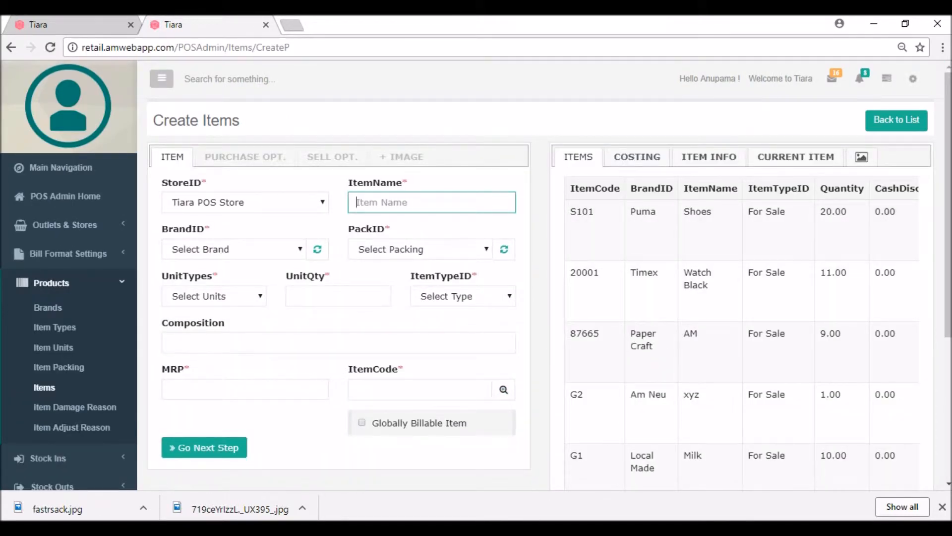
click(245, 203)
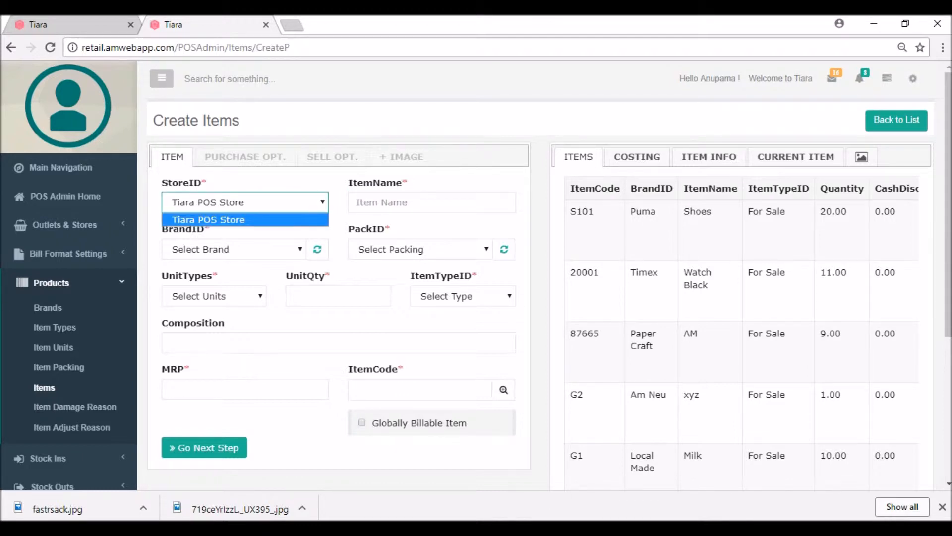
click(245, 220)
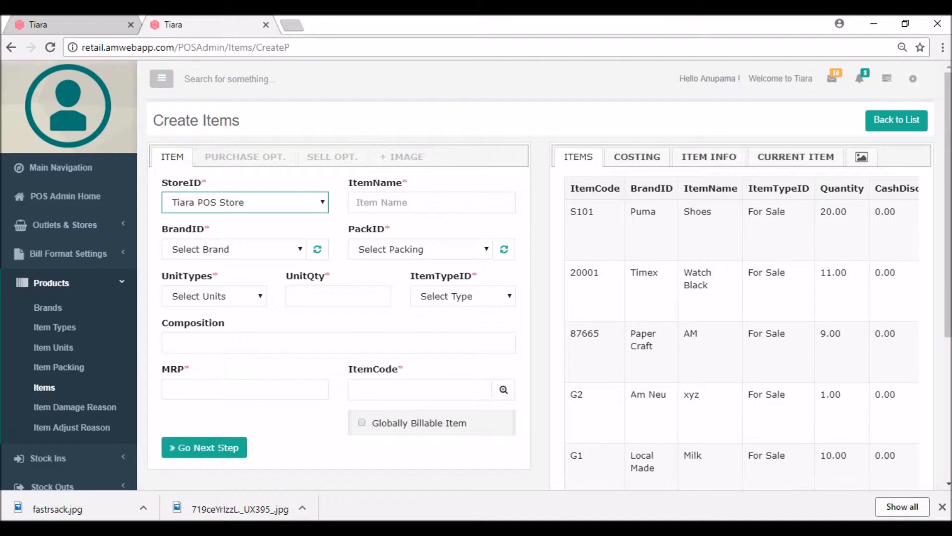
click(386, 202)
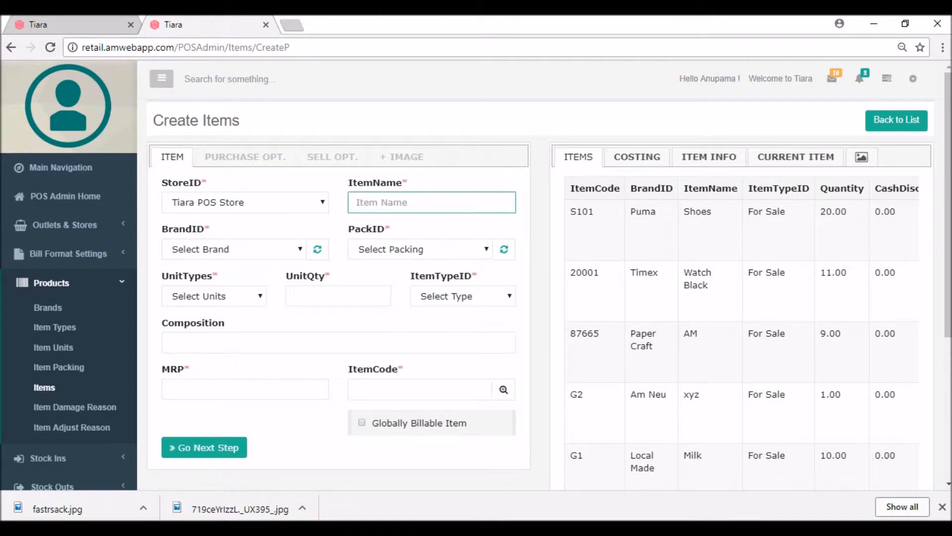
text(Digital watch)
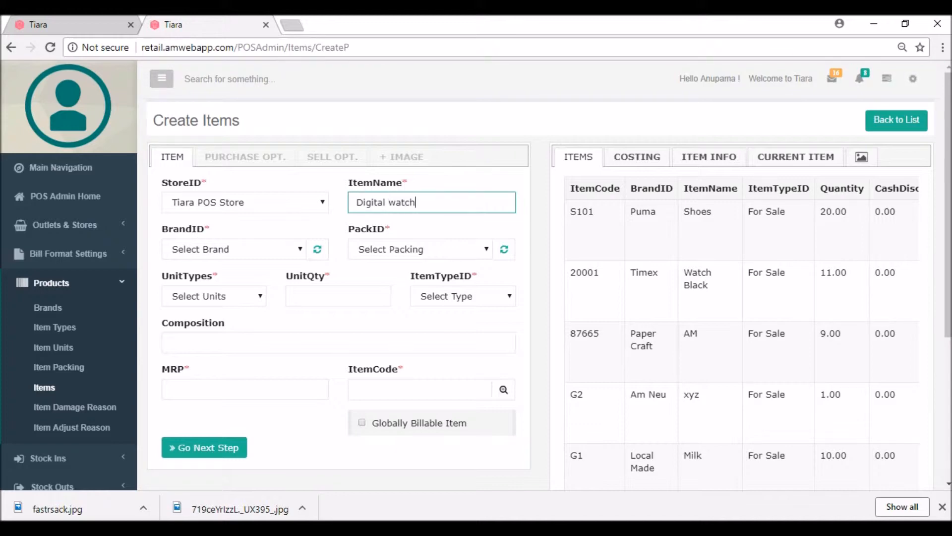
Leave the brand unset and open the Brands list in a new tab.
click(235, 249)
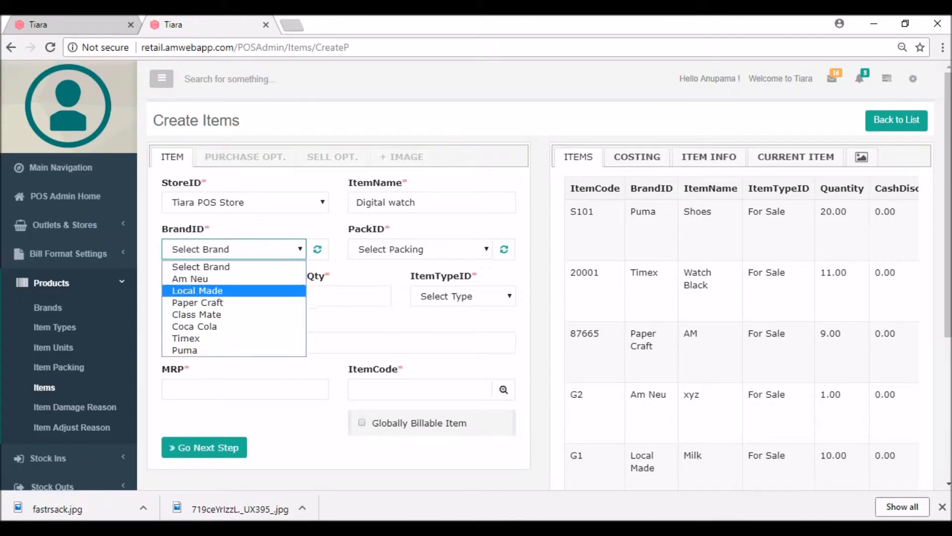
click(234, 267)
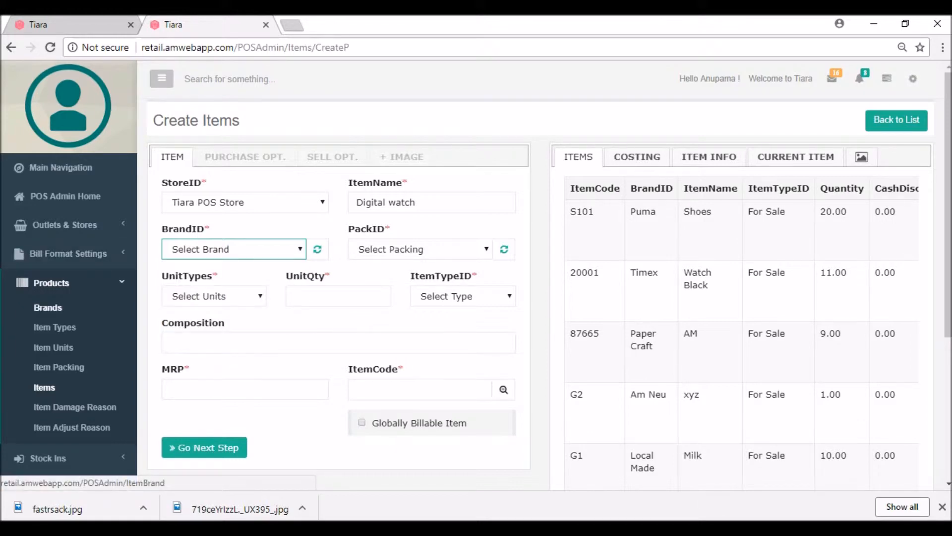
right_click(45, 308)
click(99, 319)
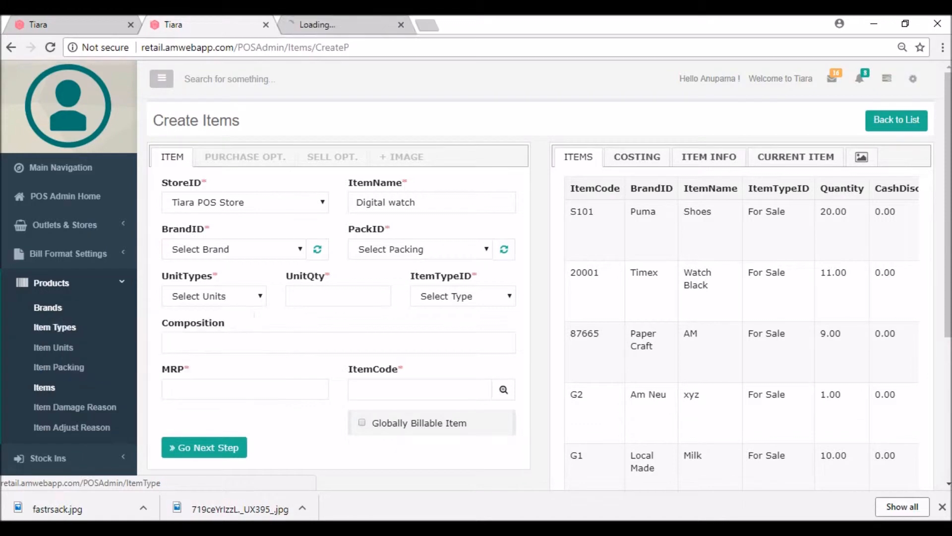
click(347, 24)
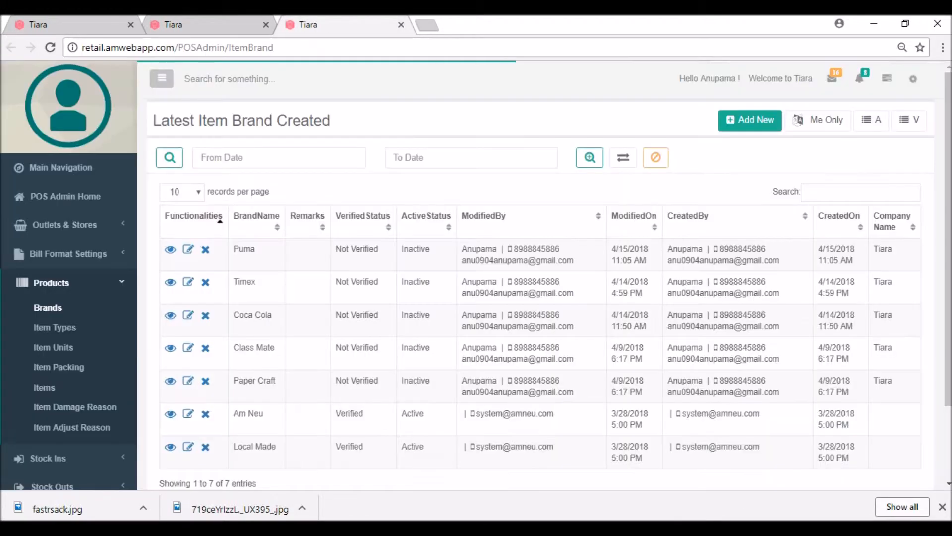
Create the item brand 'Fastrack' and return to the Digital watch item form.
click(750, 120)
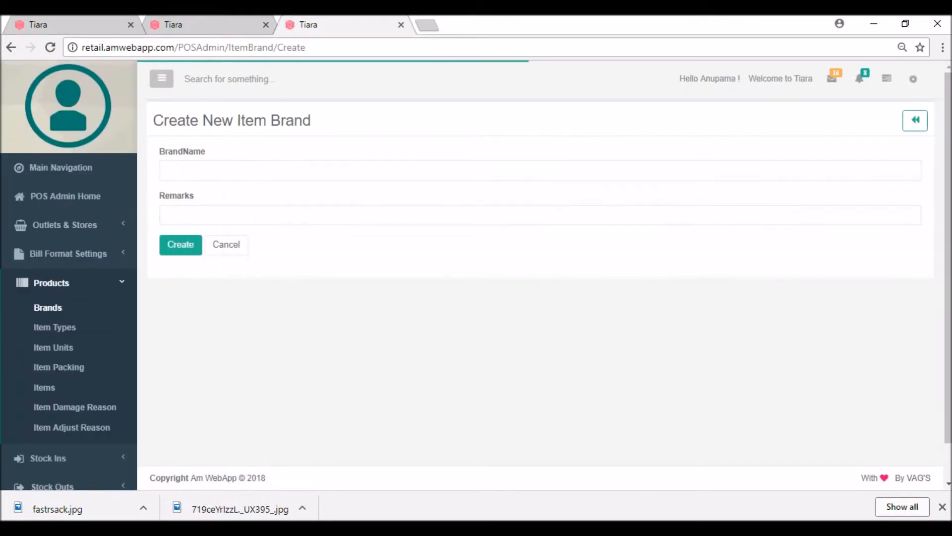
click(540, 170)
text(Fast)
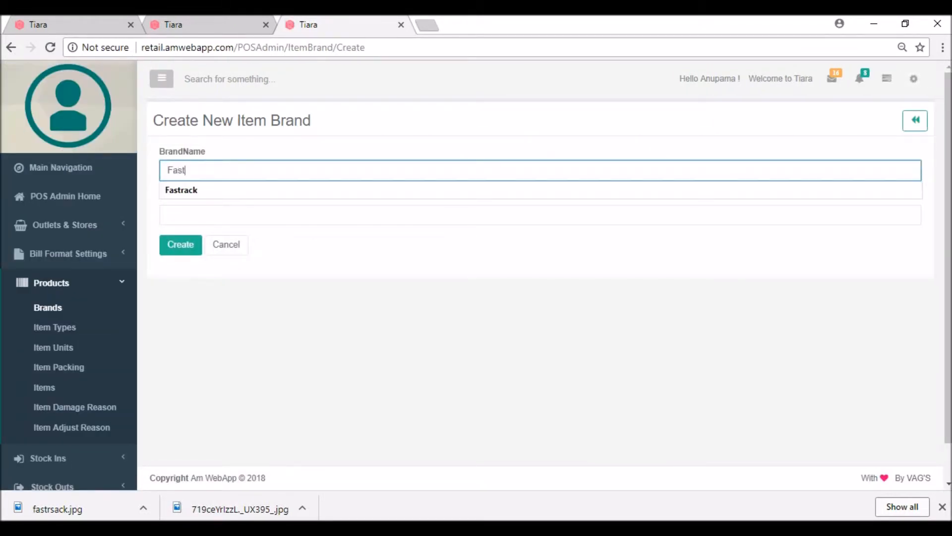
key(Down)
key(Return)
key(Return)
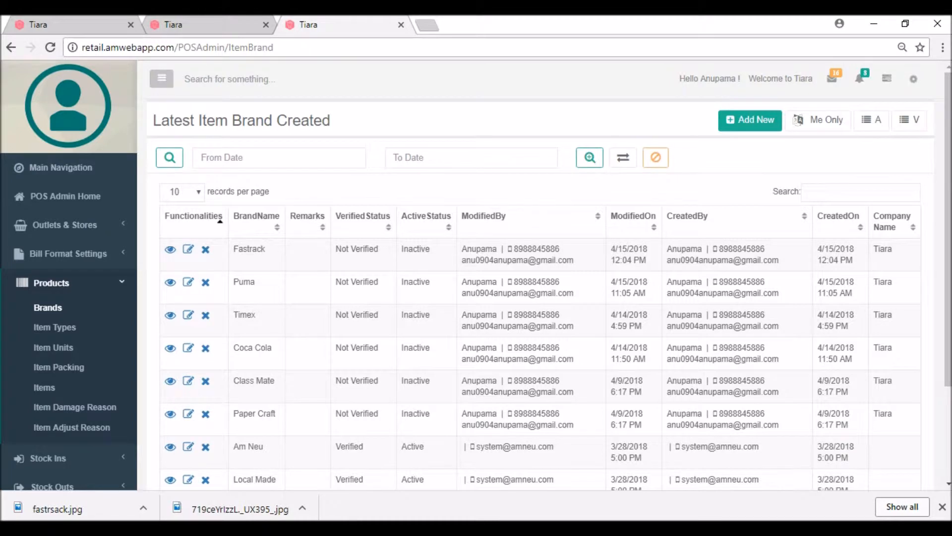
click(206, 24)
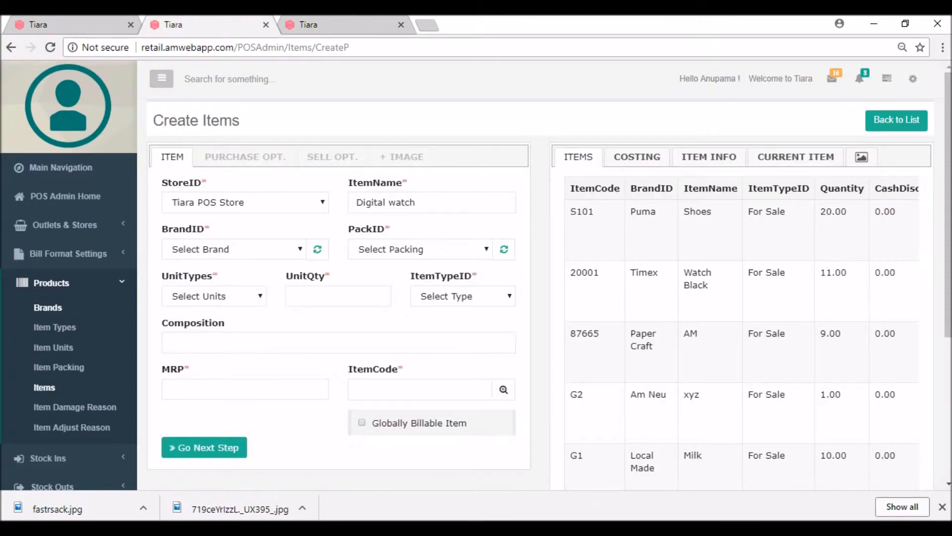
Refresh the brand choices and set the item's brand to Fastrack.
click(234, 249)
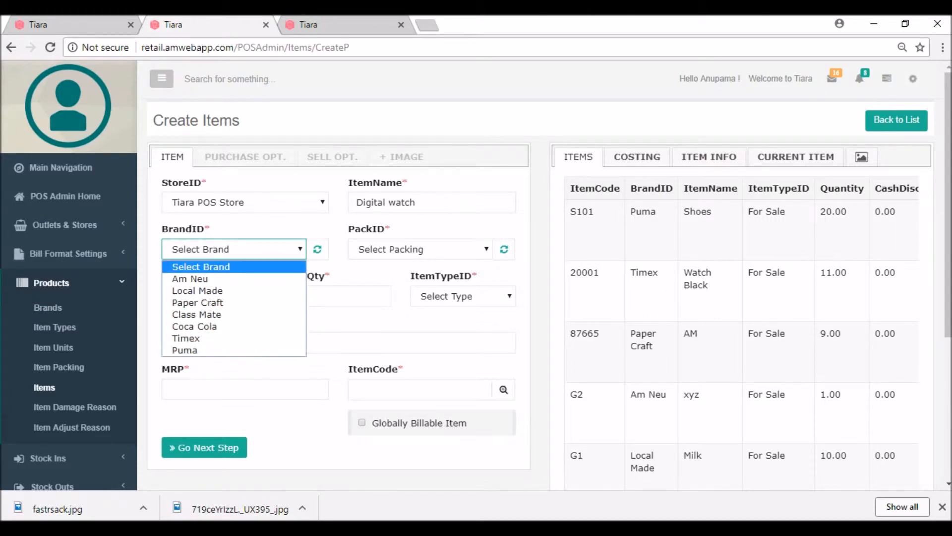
click(233, 267)
click(317, 249)
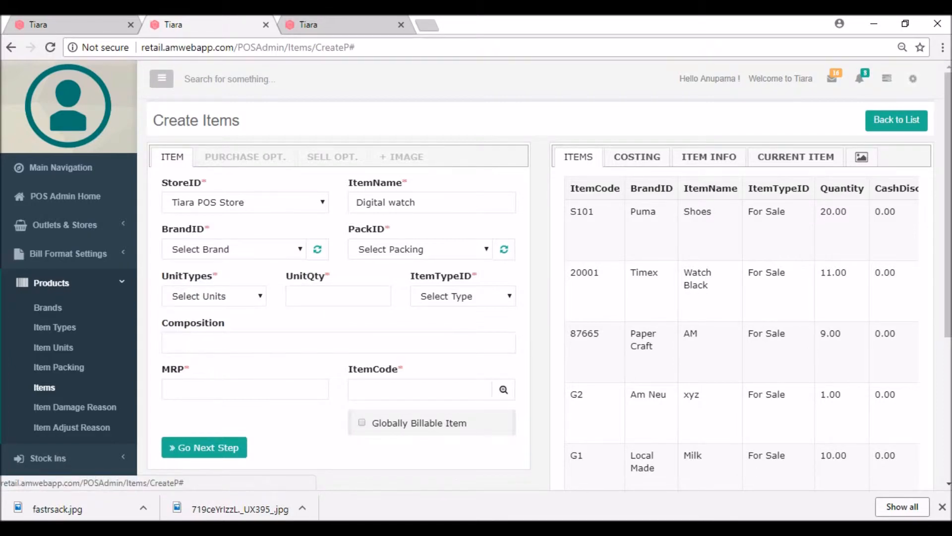
click(277, 249)
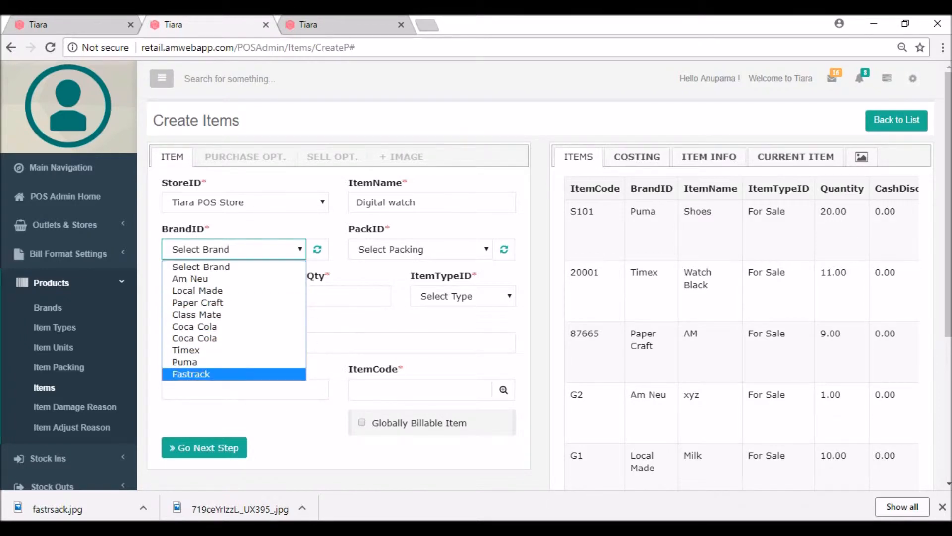
key(Return)
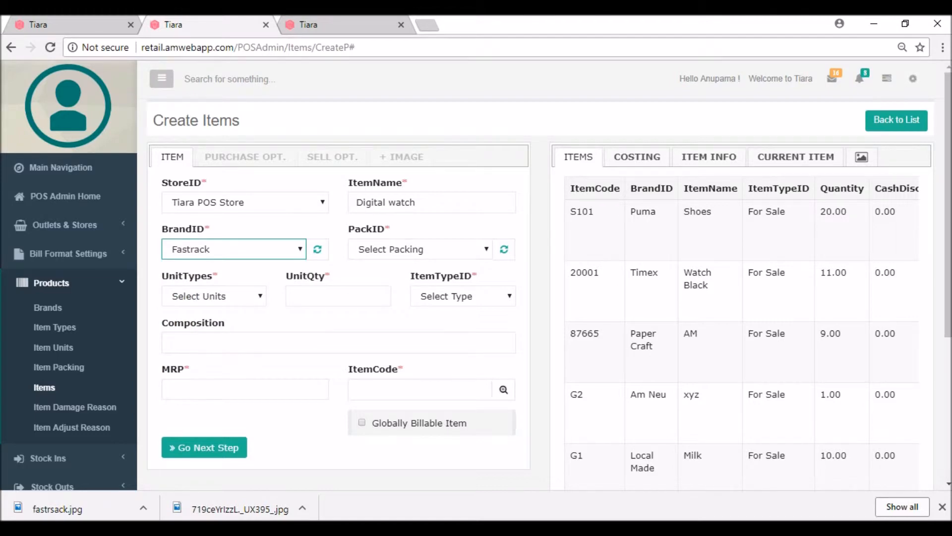
Set packing to Box, unit type to Pieces and unit quantity to 1.
click(420, 249)
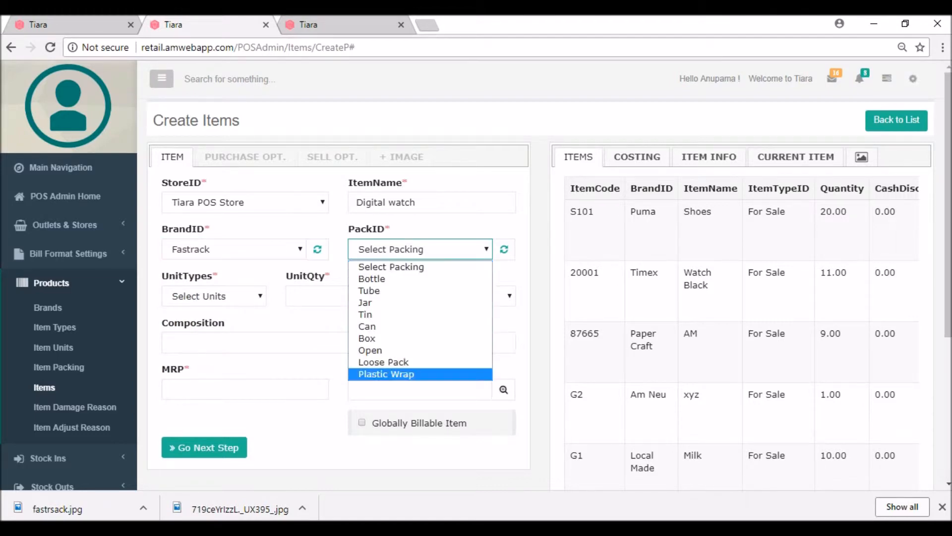
key(Down)
key(Return)
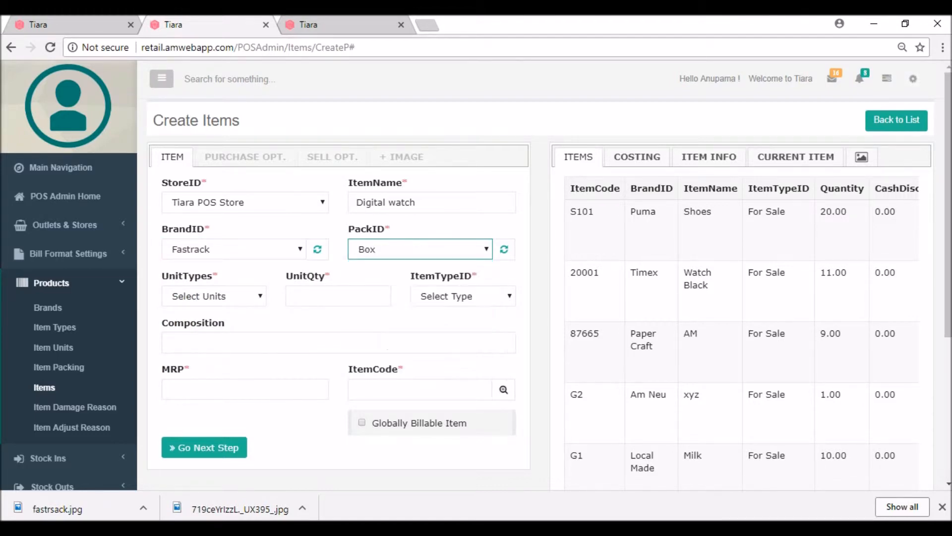
click(214, 296)
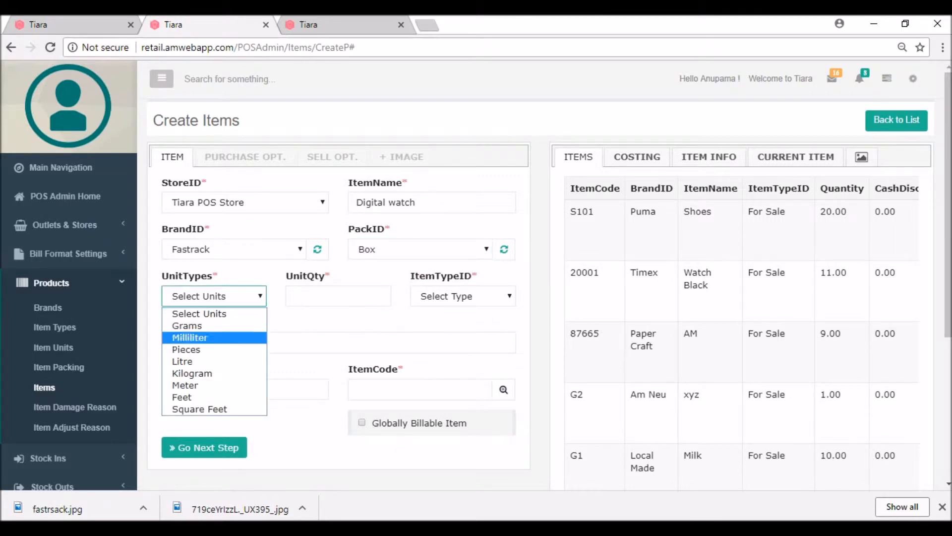
key(Return)
key(Tab)
text(1)
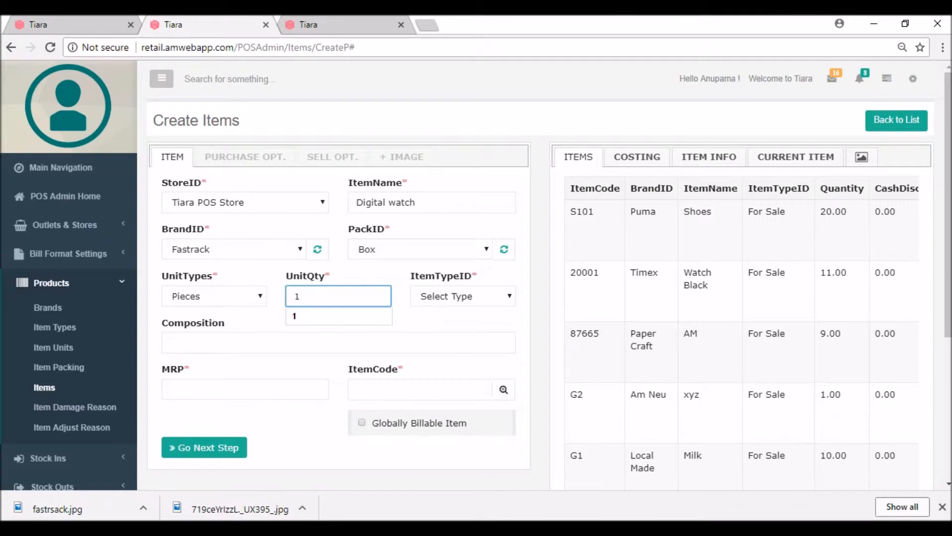
Set the item type to For Sale.
click(463, 296)
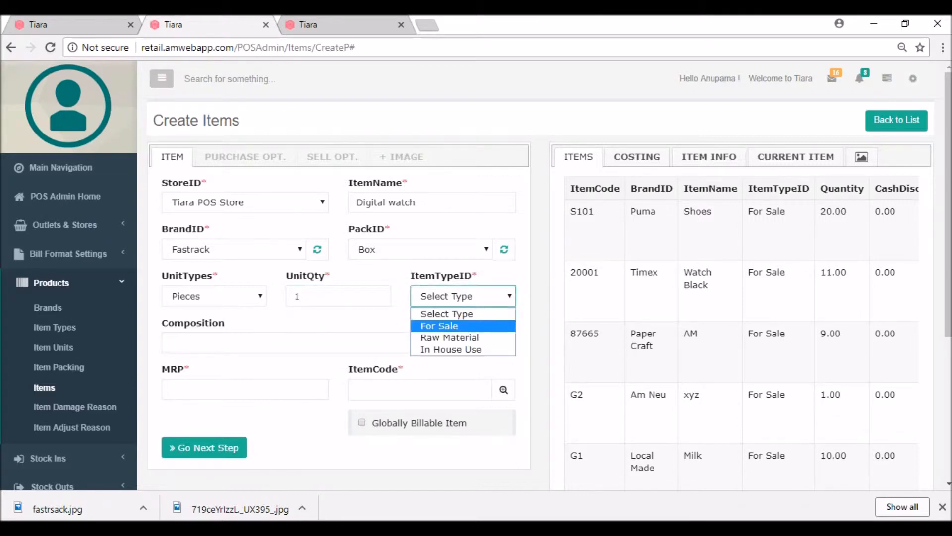
key(Up)
key(Return)
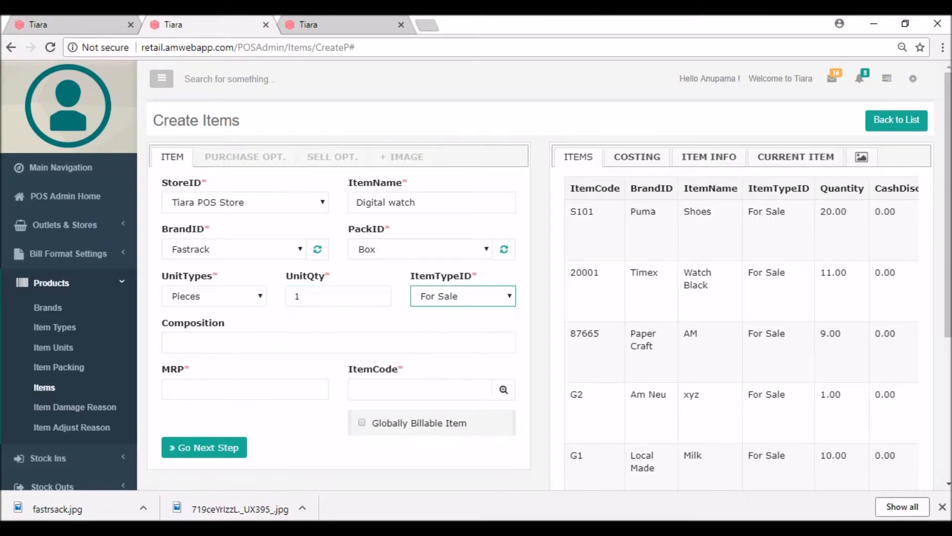
key(Tab)
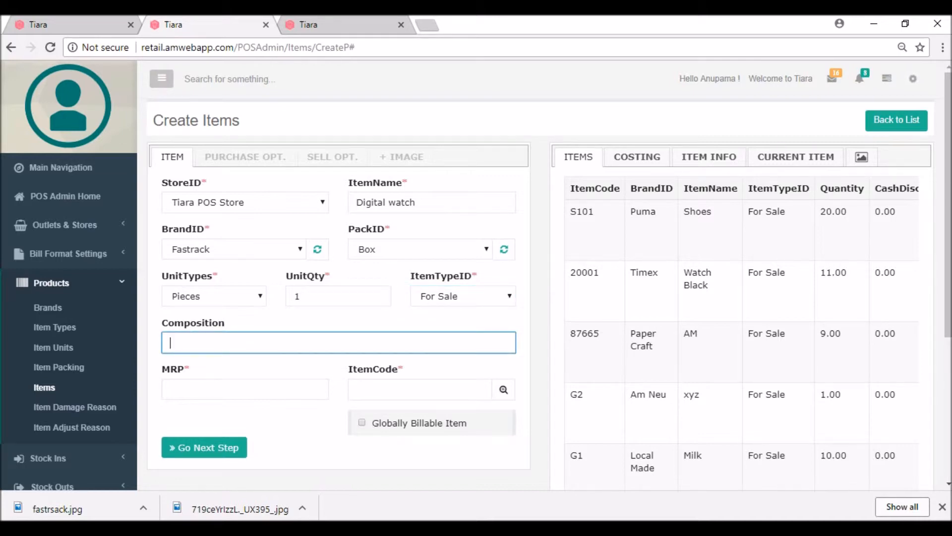
Enter the composition 'Fastrack is a very Nice Products'.
text(Fastrack is a very)
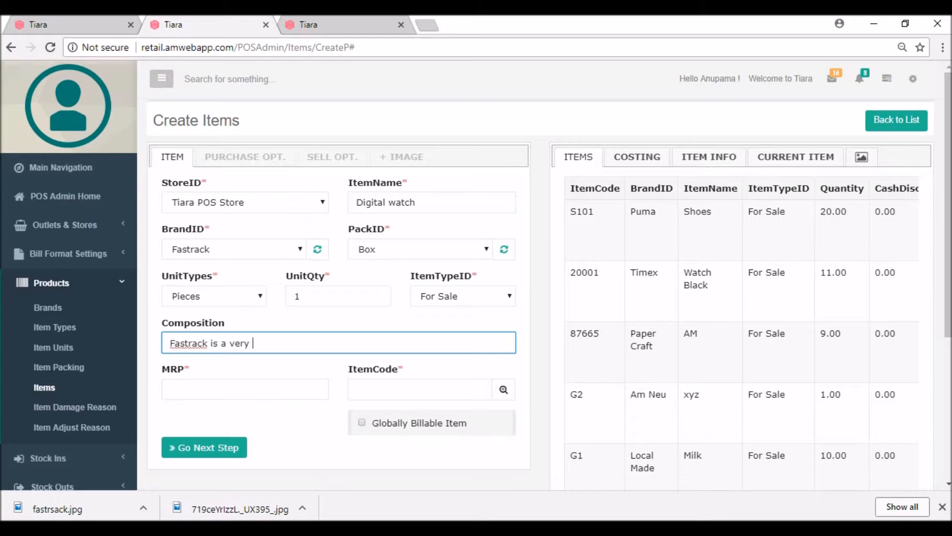
text( Nice Products)
Set MRP to 5000 and item code to 2001, then continue to purchase options.
key(Tab)
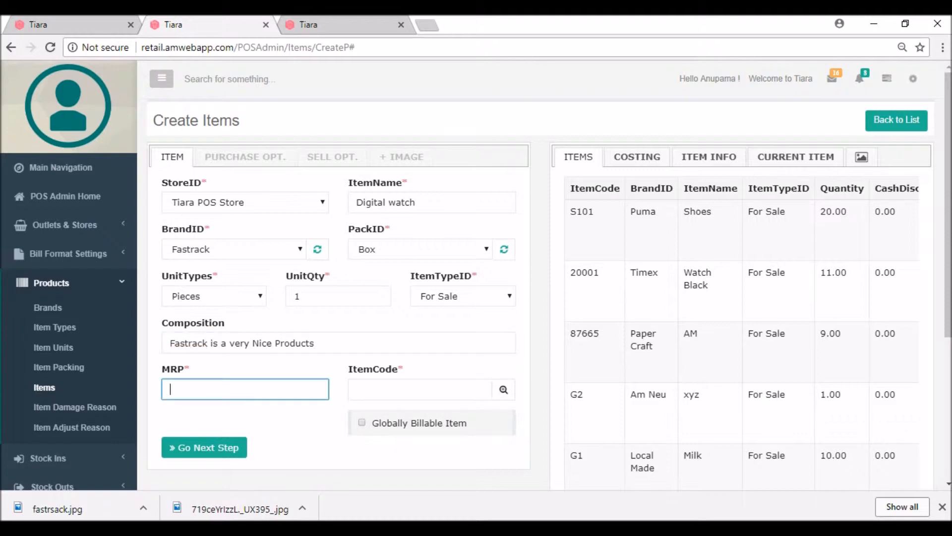
text(5000)
click(420, 390)
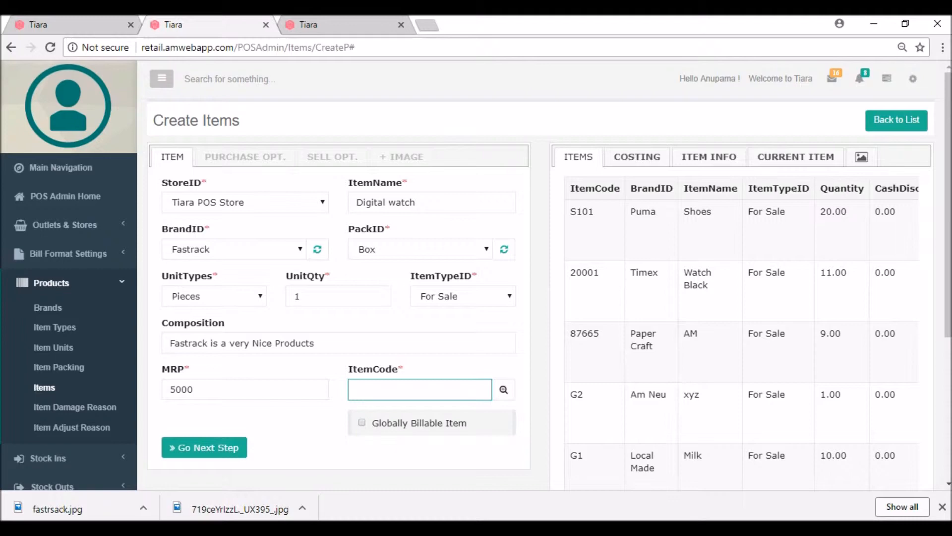
text(2)
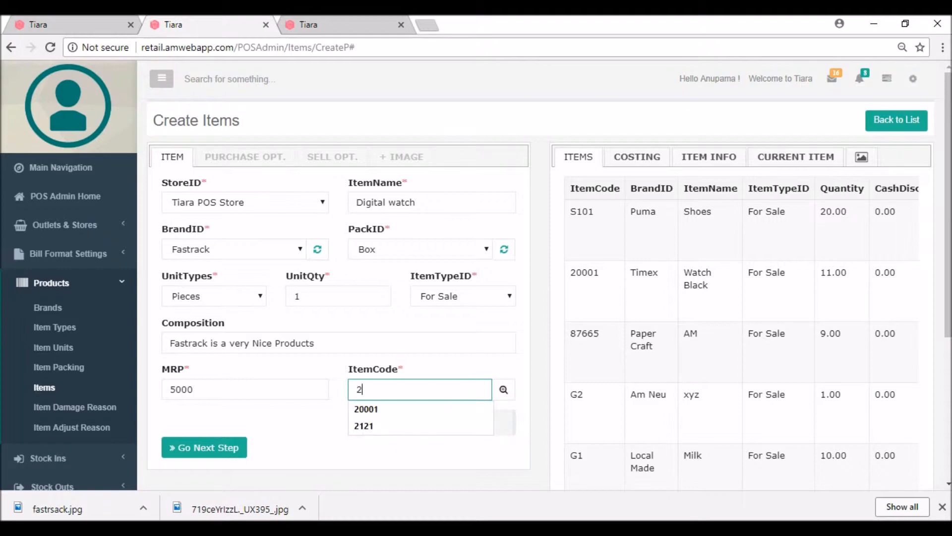
text(001)
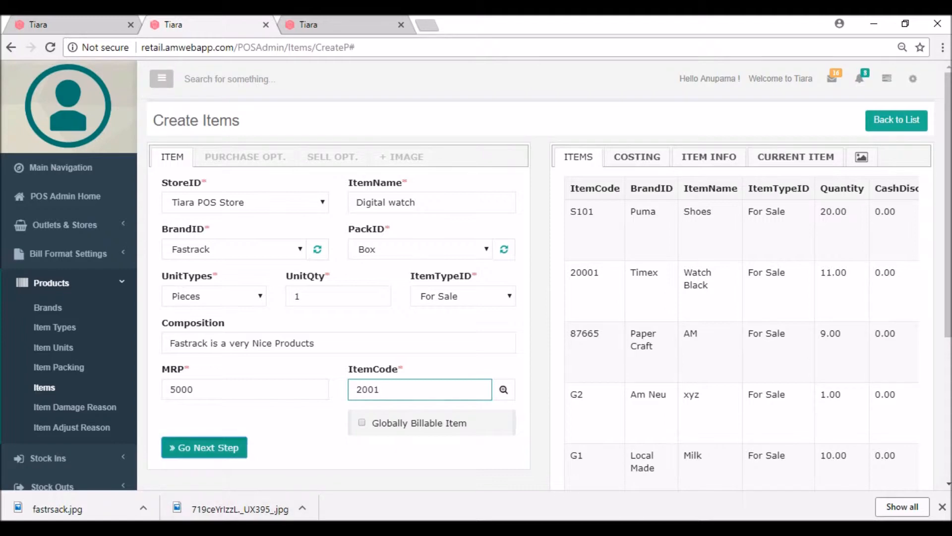
click(203, 448)
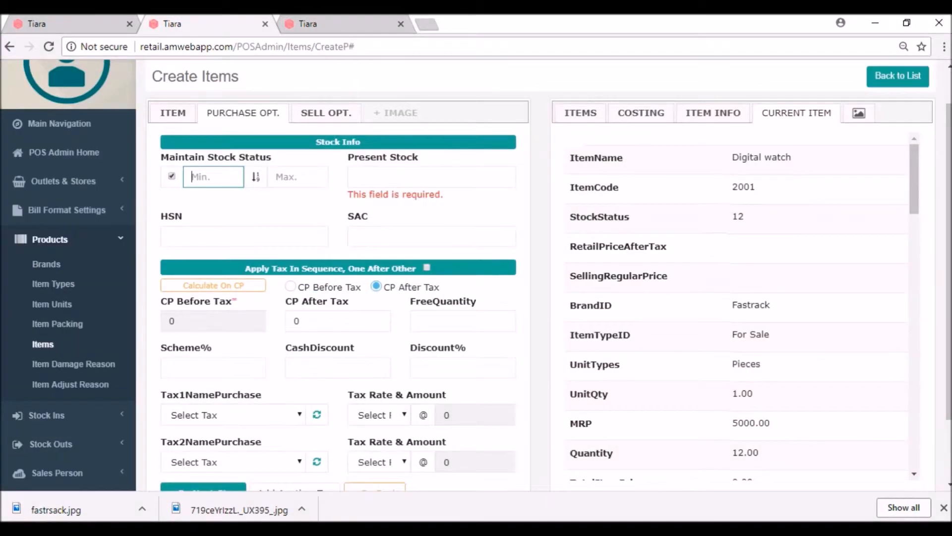
Set minimum stock 10, maximum stock 15 and present stock 11.
text(10)
key(Tab)
text(15)
key(Tab)
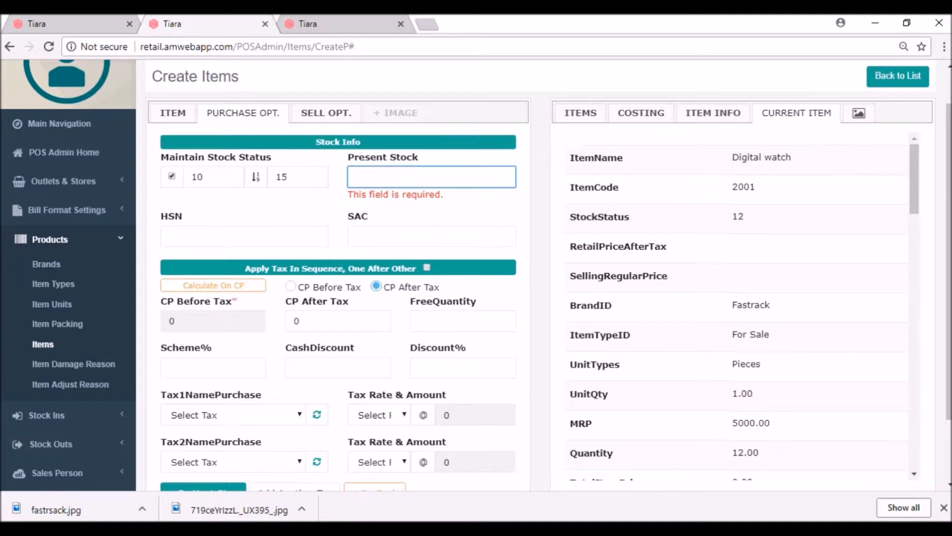
text(11)
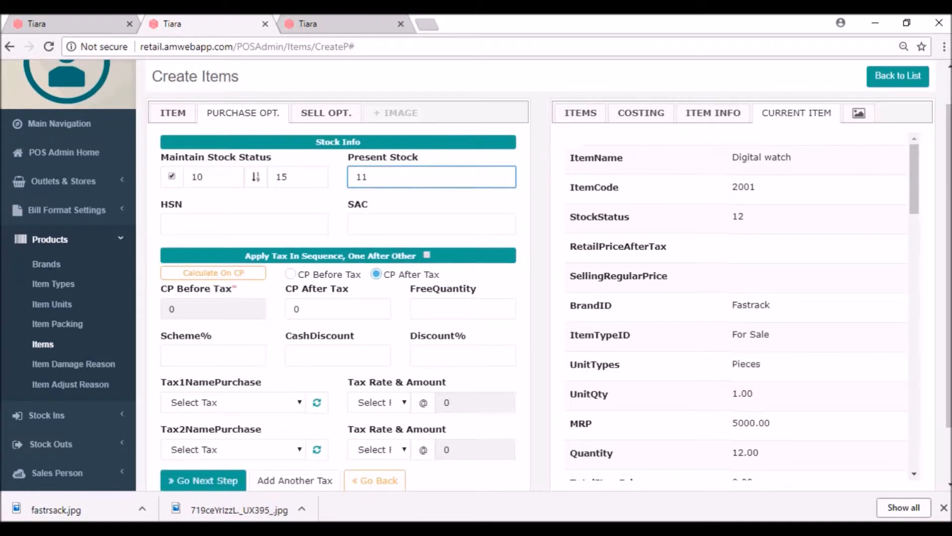
Set cost price after tax to 5000 and continue to selling options.
click(323, 309)
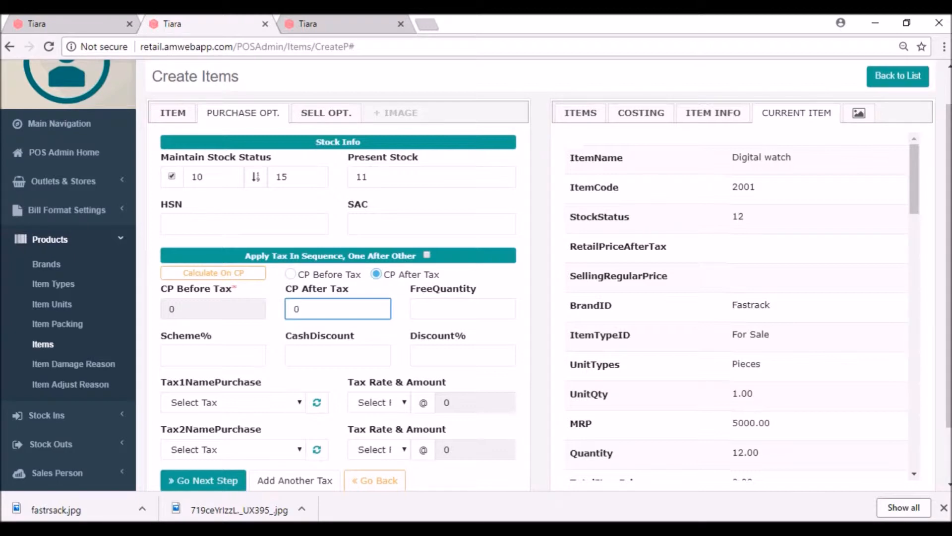
key(BackSpace)
text(5000)
click(203, 480)
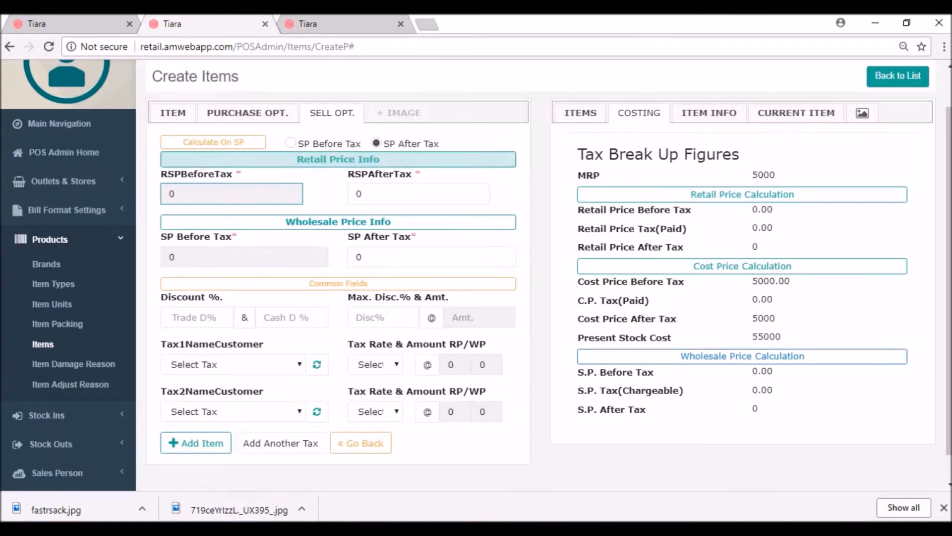
Enter 4900 retail and 4500 wholesale price after tax, then add the item.
click(364, 194)
key(BackSpace)
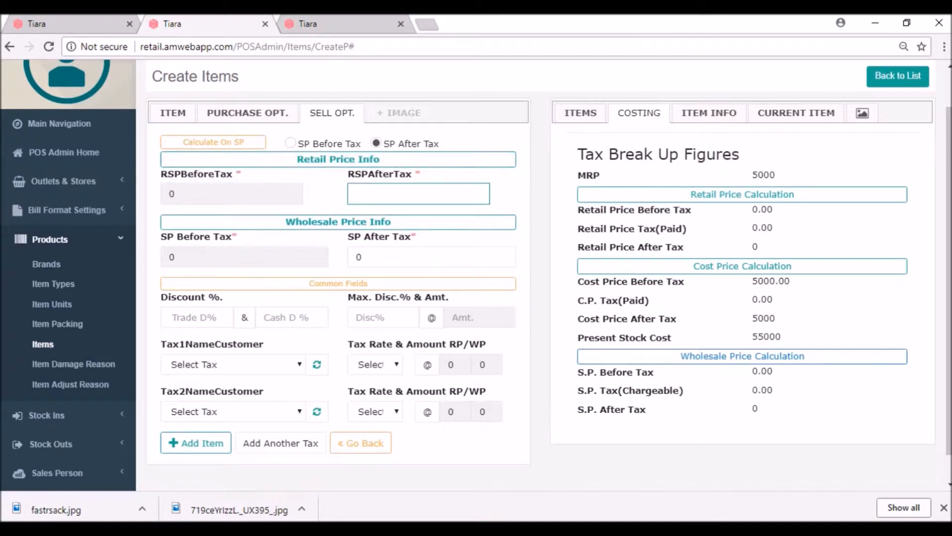
text(4900)
click(363, 257)
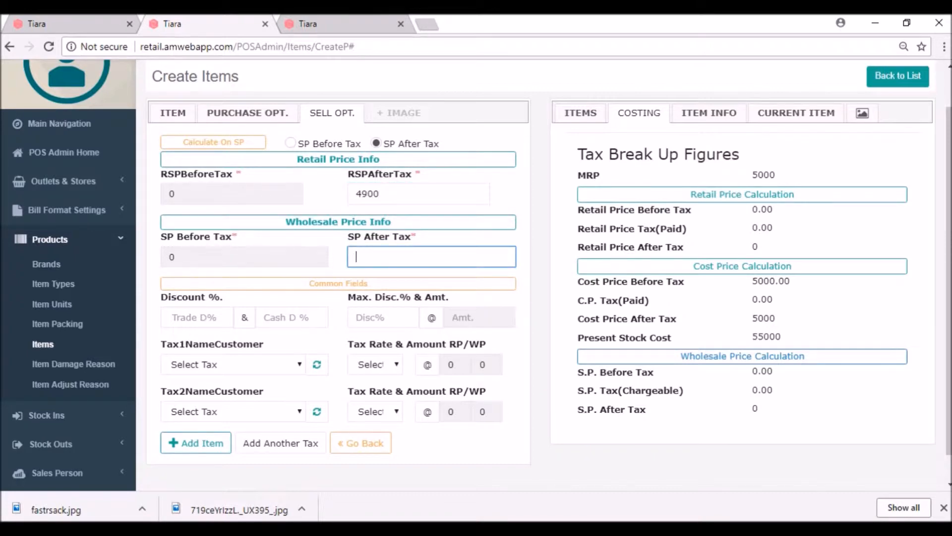
text(4500)
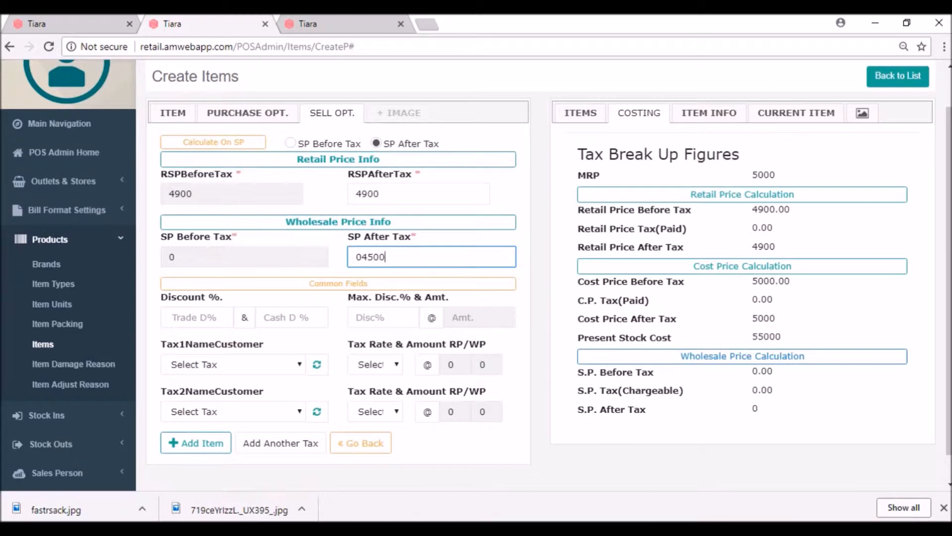
click(362, 257)
key(BackSpace)
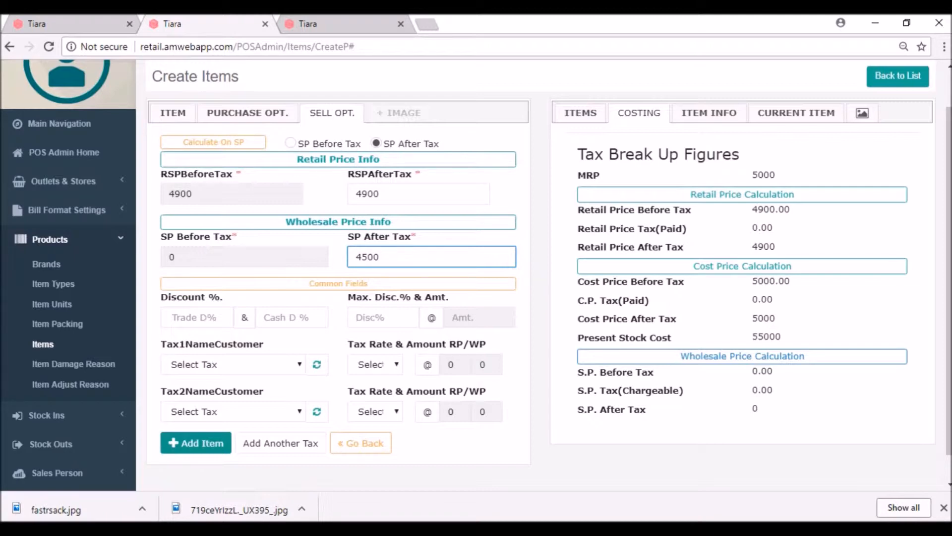
click(196, 443)
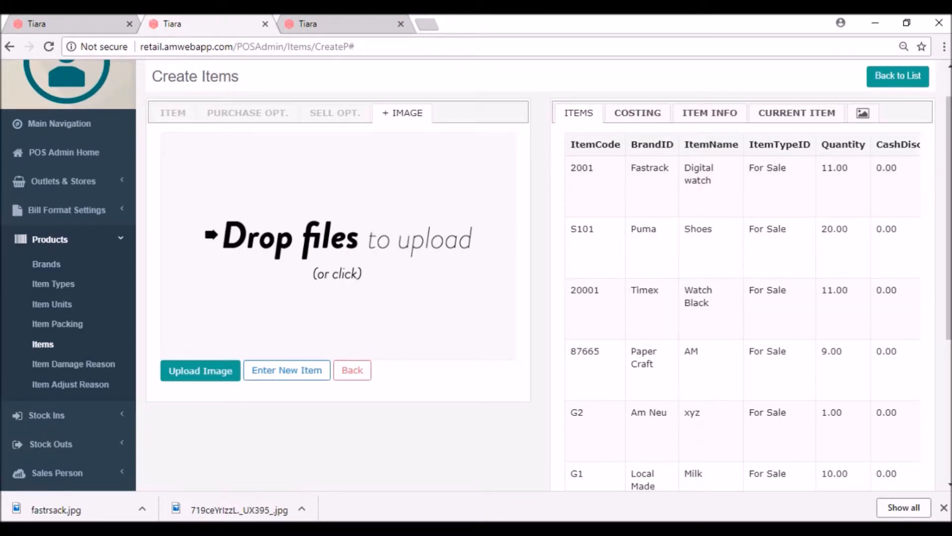
Upload the fastrsack picture as the Digital watch's image and view its saved details.
click(349, 199)
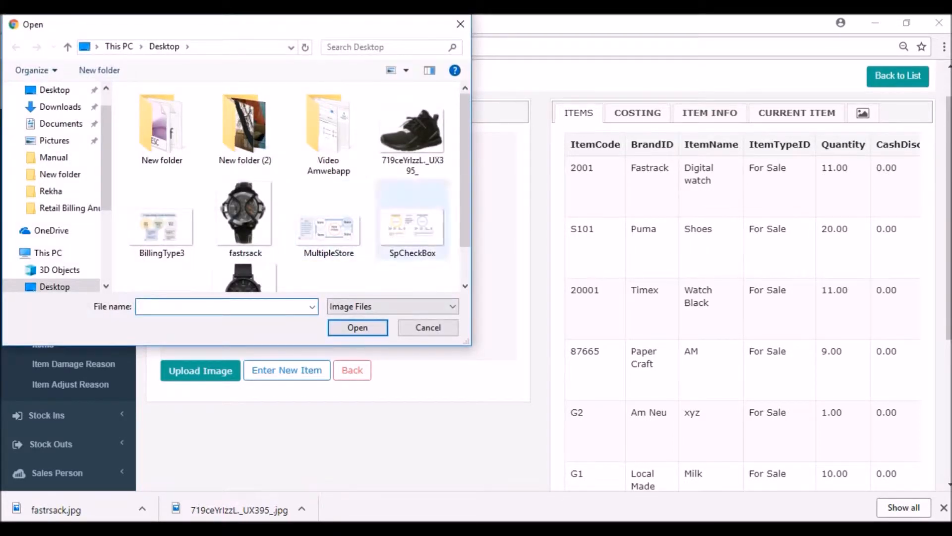
click(245, 220)
click(358, 328)
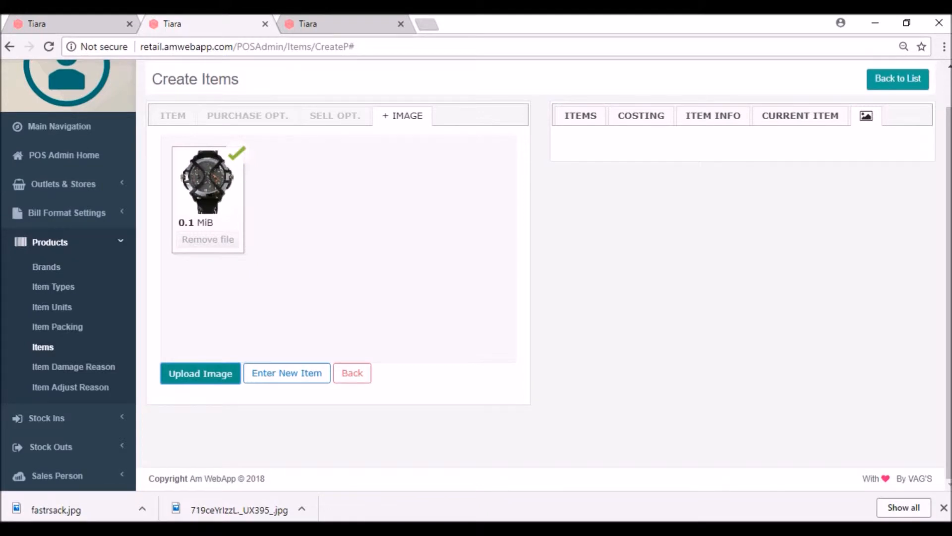
click(580, 115)
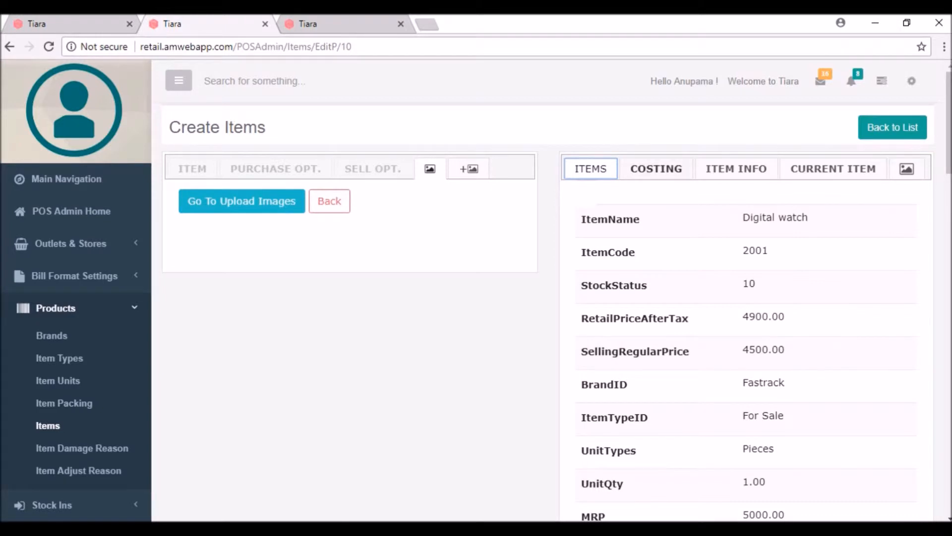
Review the watch's tax break-up under COSTING, then return to Distribution Billing.
click(658, 169)
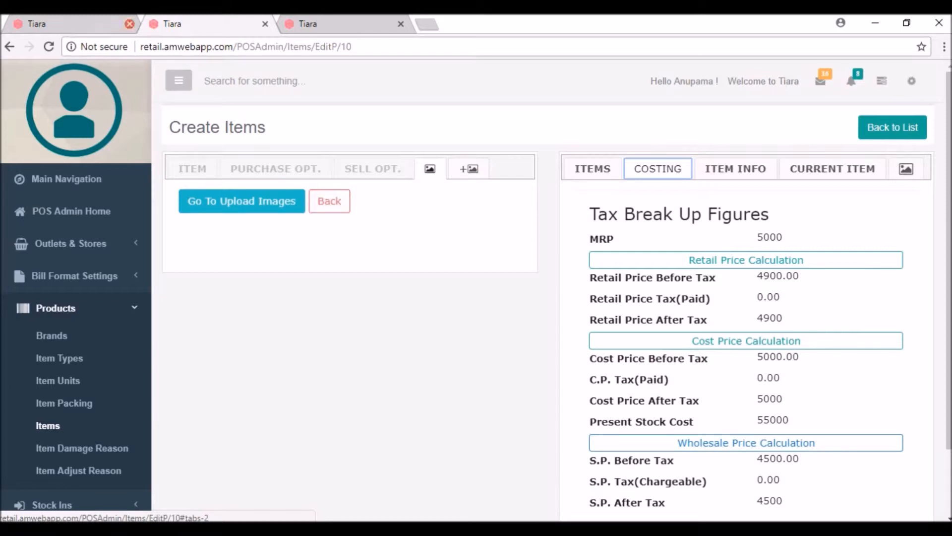
click(76, 24)
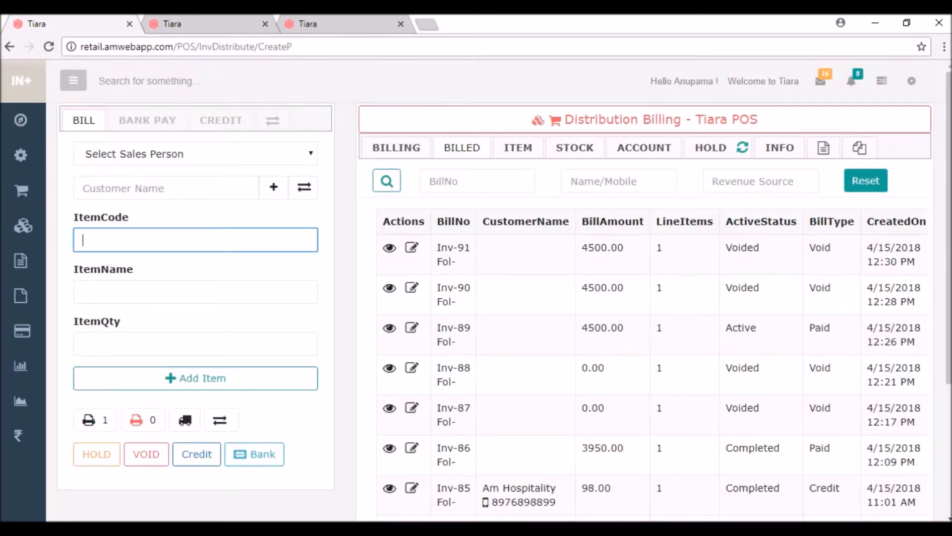
Add one Fastrack Digital watch (code 2001, rate 4500) to bill 92 via a 'dig' search.
click(196, 292)
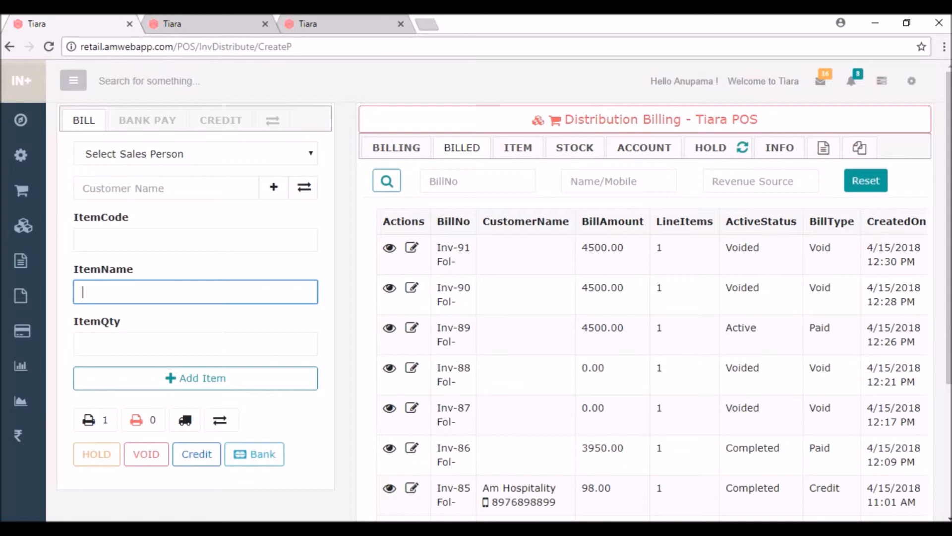
text(dig)
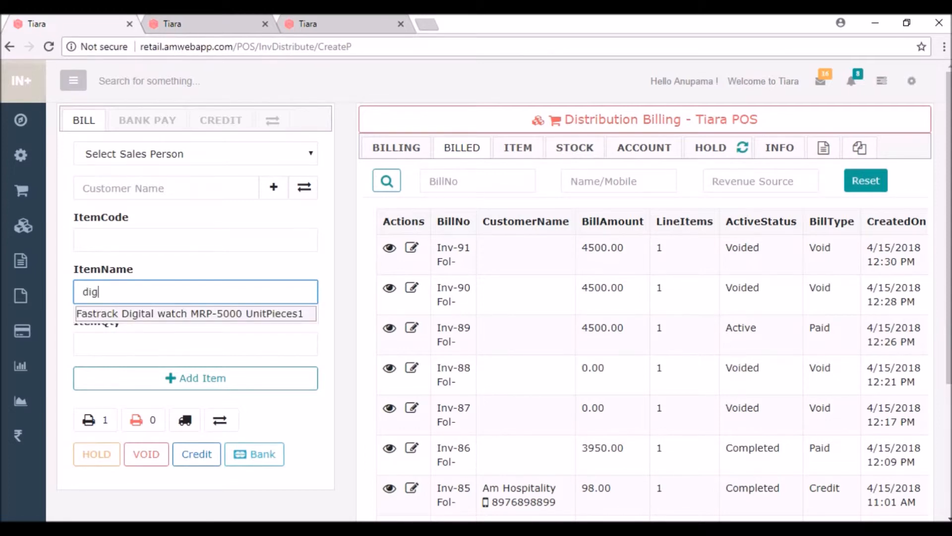
key(Return)
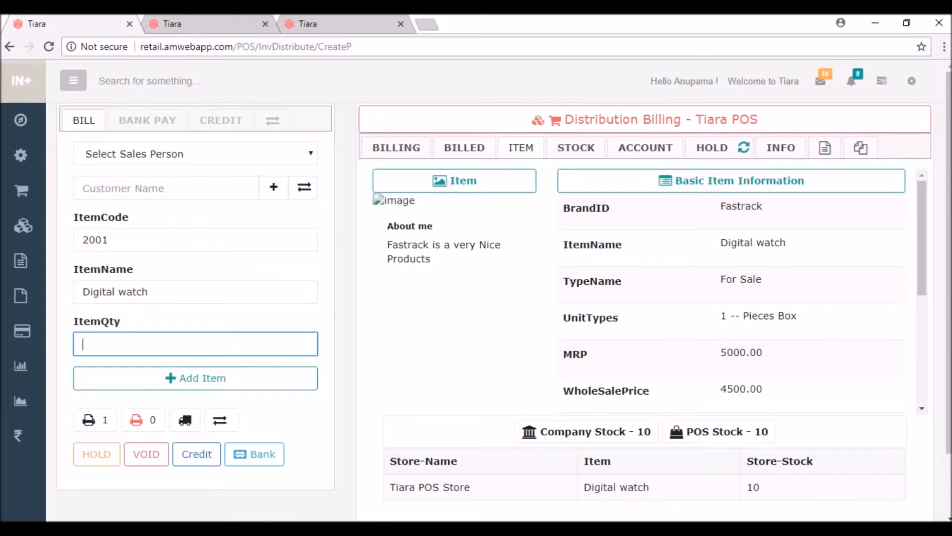
key(Down)
text(1)
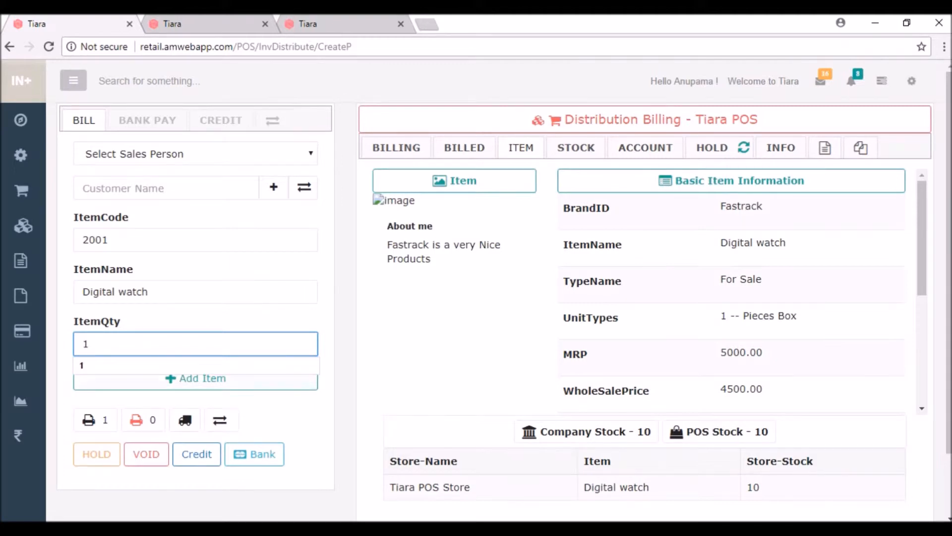
key(Return)
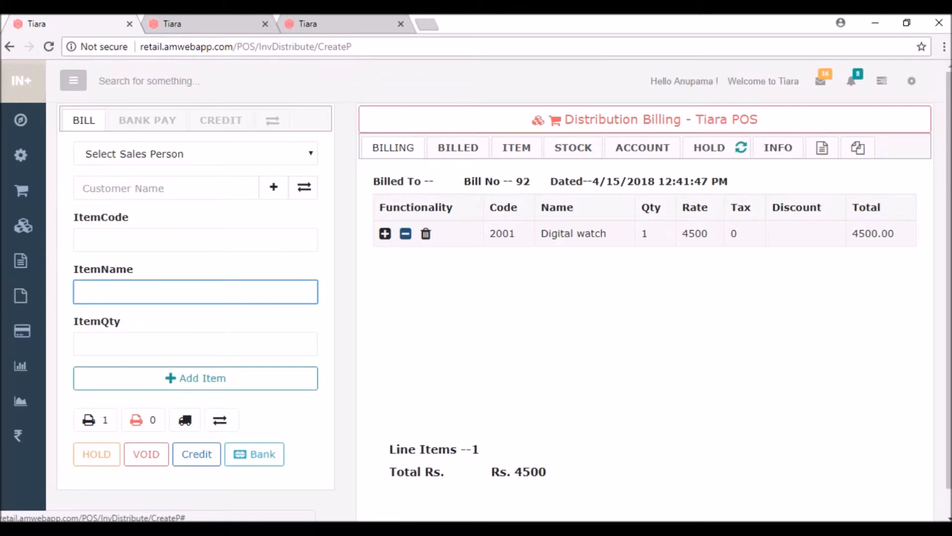
Preview bill 92's invoice, then request a one-unit increase of the Digital watch quantity.
click(426, 234)
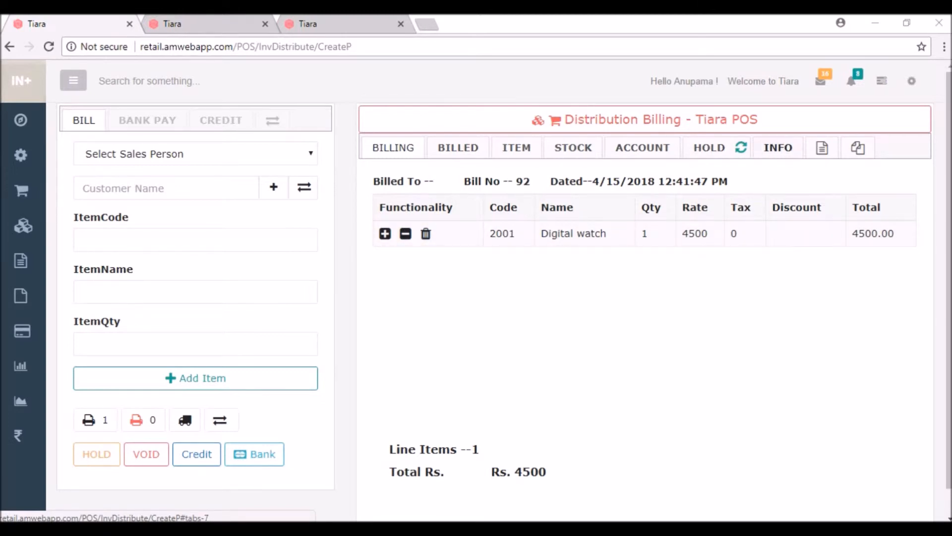
click(828, 147)
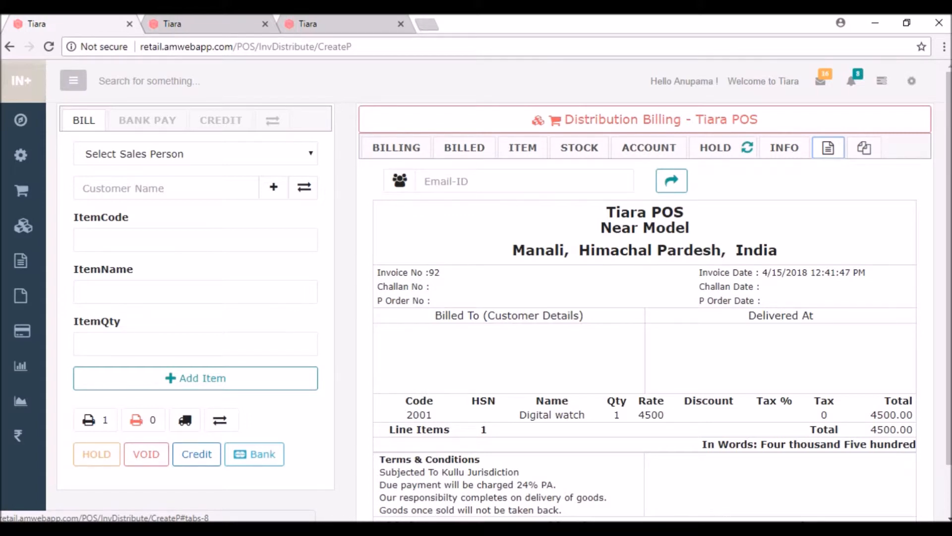
click(397, 148)
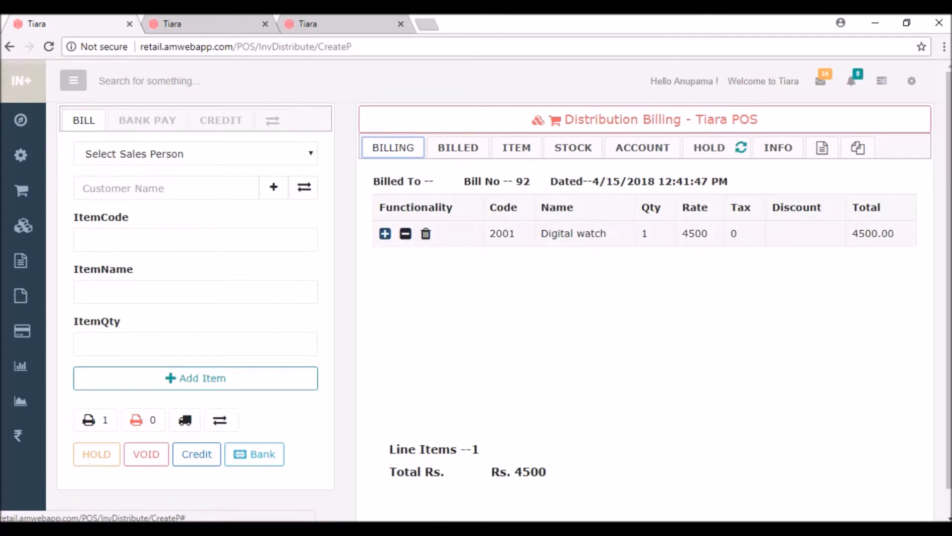
click(384, 234)
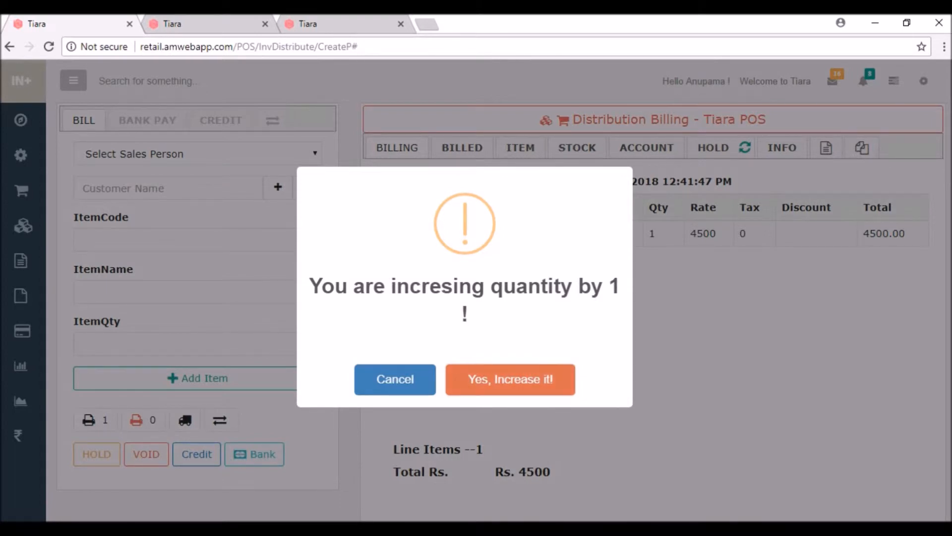
Confirm raising the Digital watch quantity to 2 (Rs. 9000) and hold bill Inv-92.
click(510, 379)
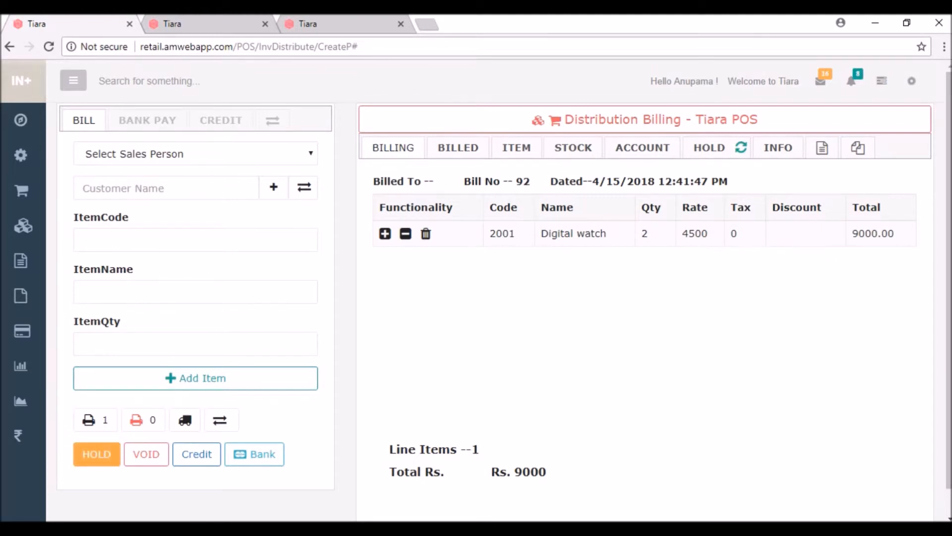
click(97, 454)
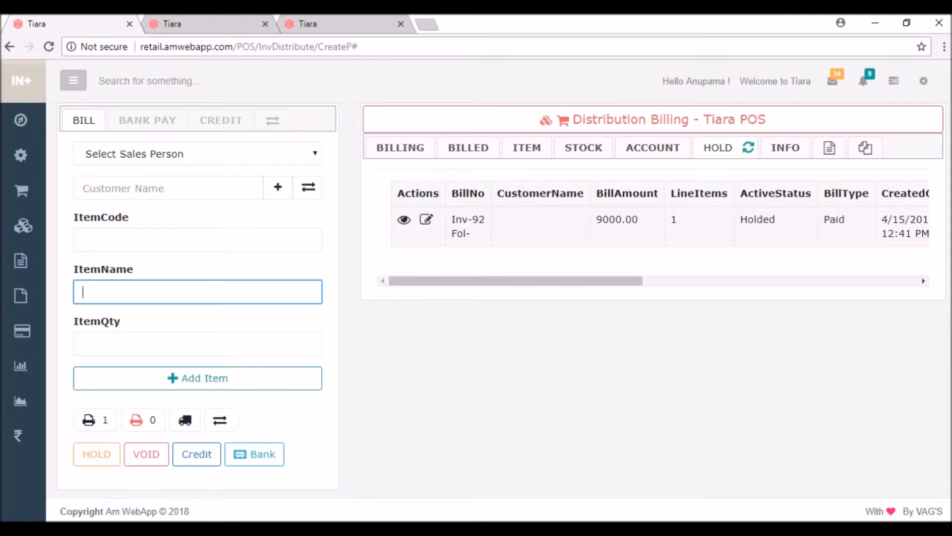
click(197, 240)
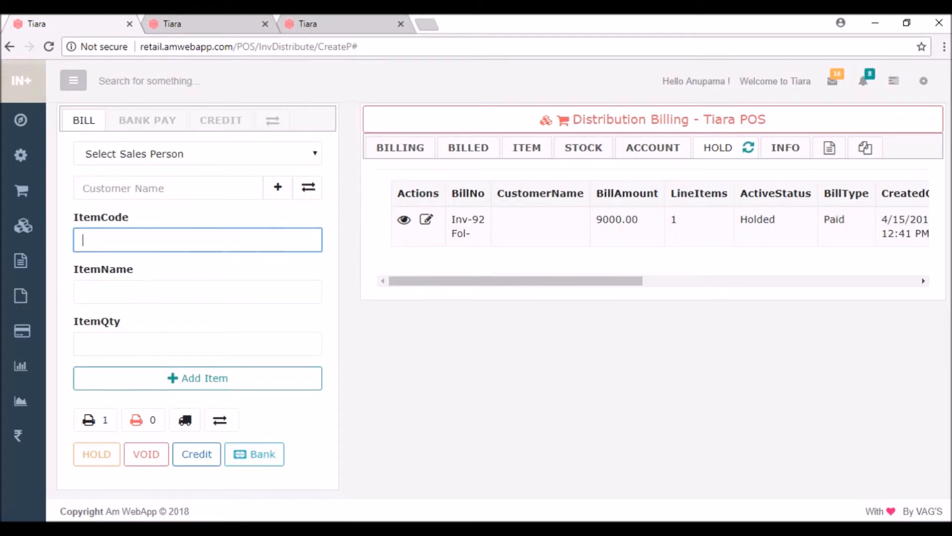
Add one Limca (code 8000) at rate 18 to new bill 93 via a 'lim' search.
click(197, 292)
text(lim)
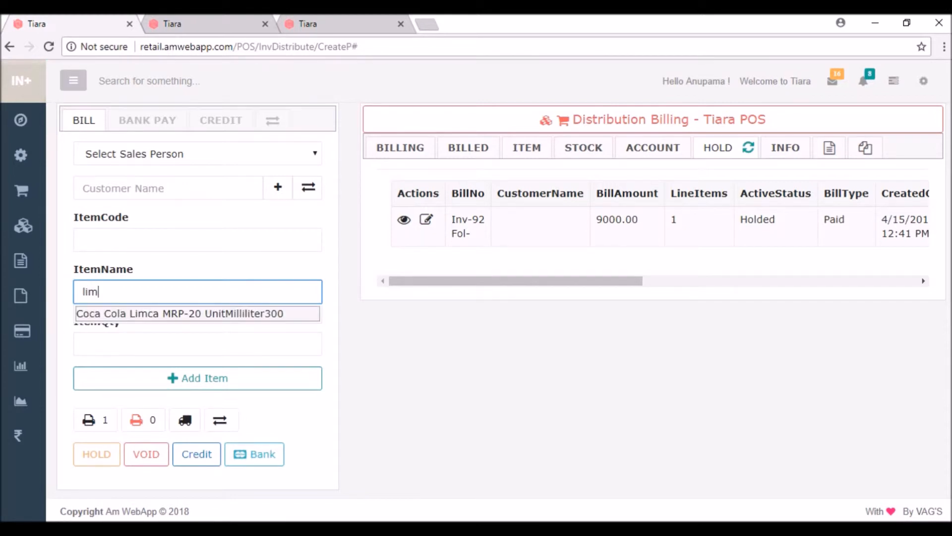
key(Return)
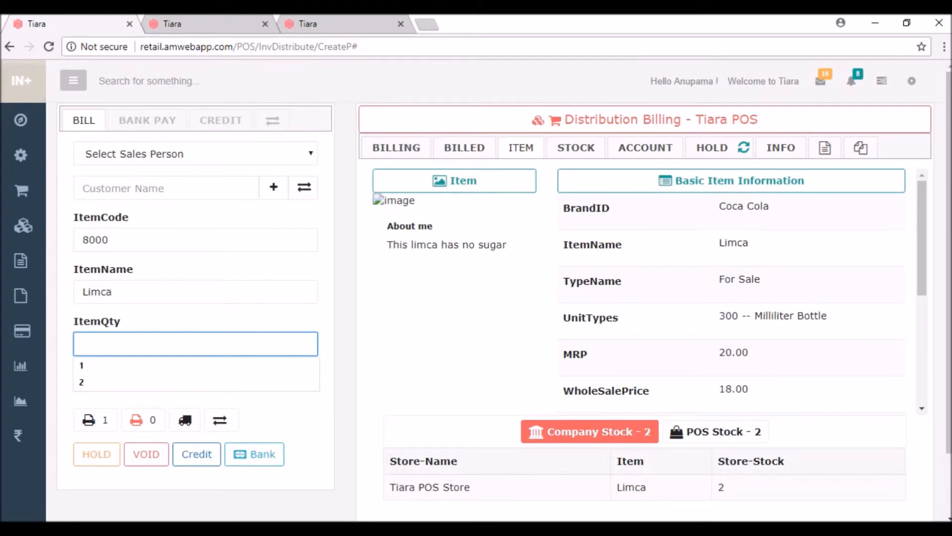
text(1)
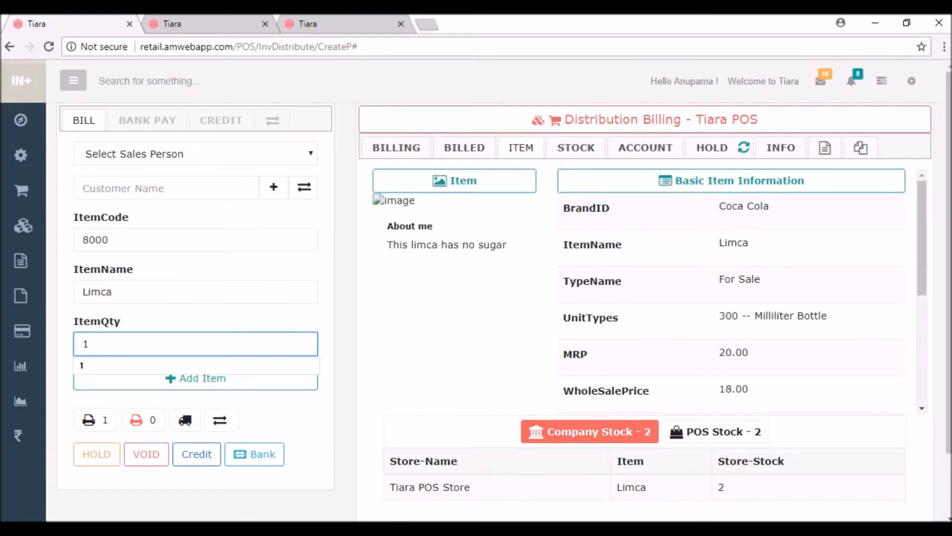
click(195, 380)
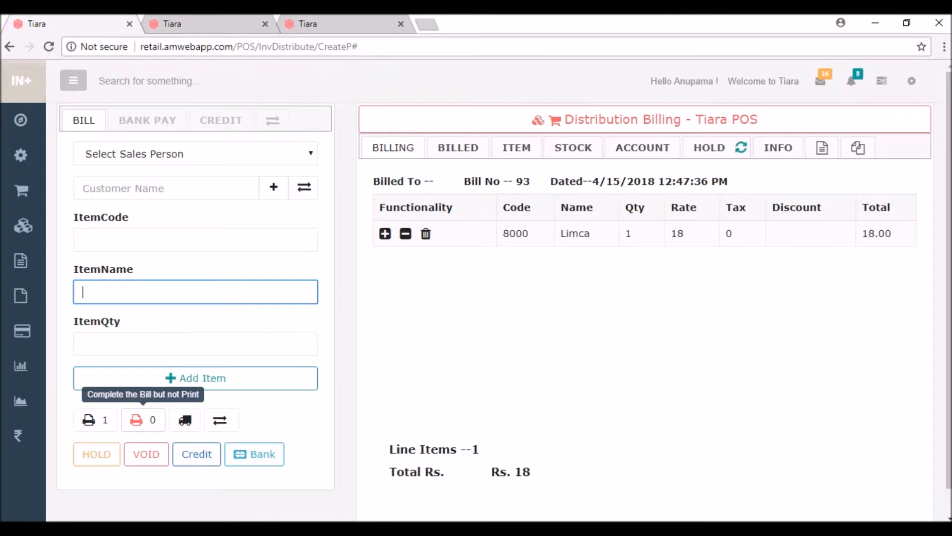
Complete bill 93 (Rs. 18) without printing and check it in the invoice preview and billed list.
click(140, 420)
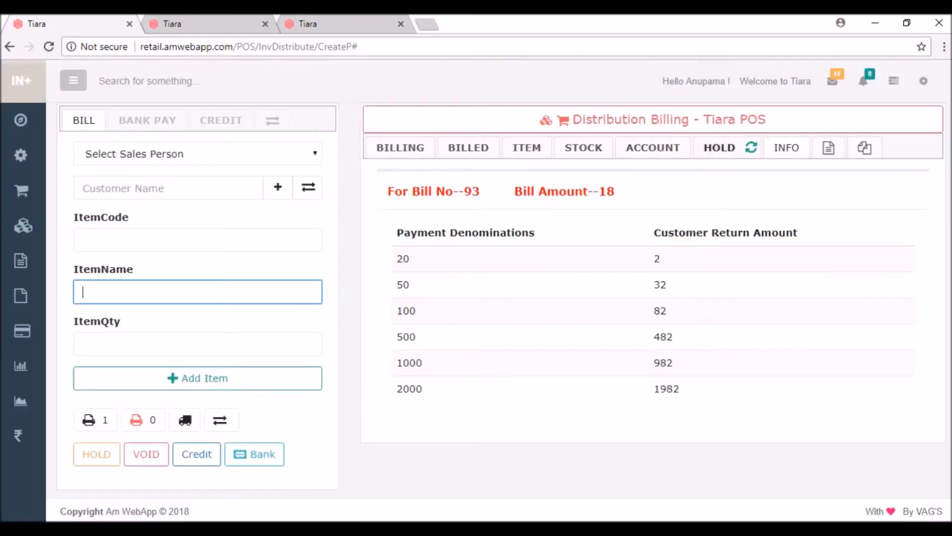
click(829, 147)
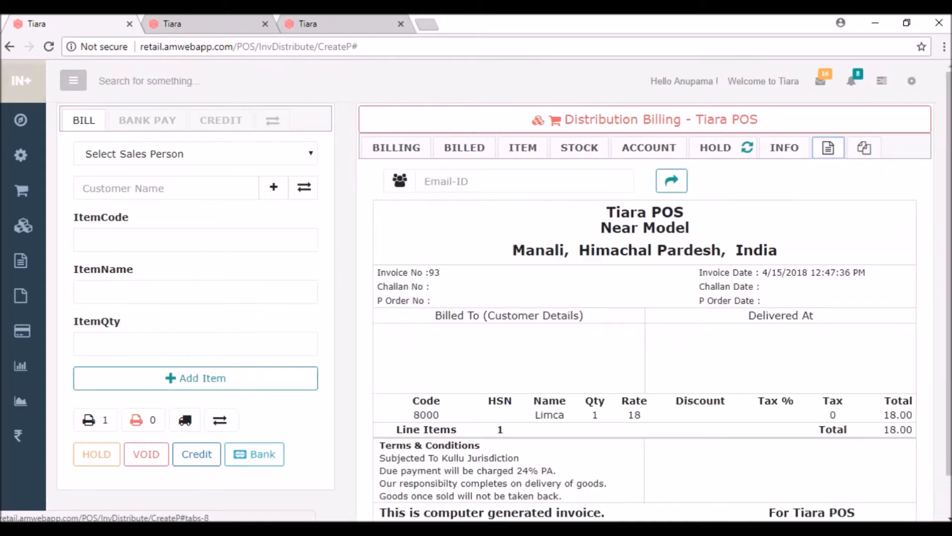
click(396, 148)
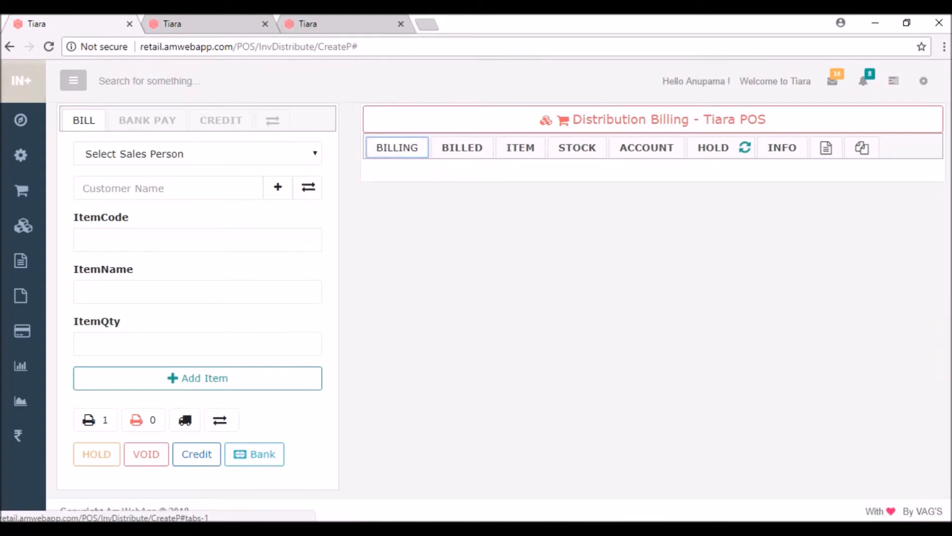
click(462, 147)
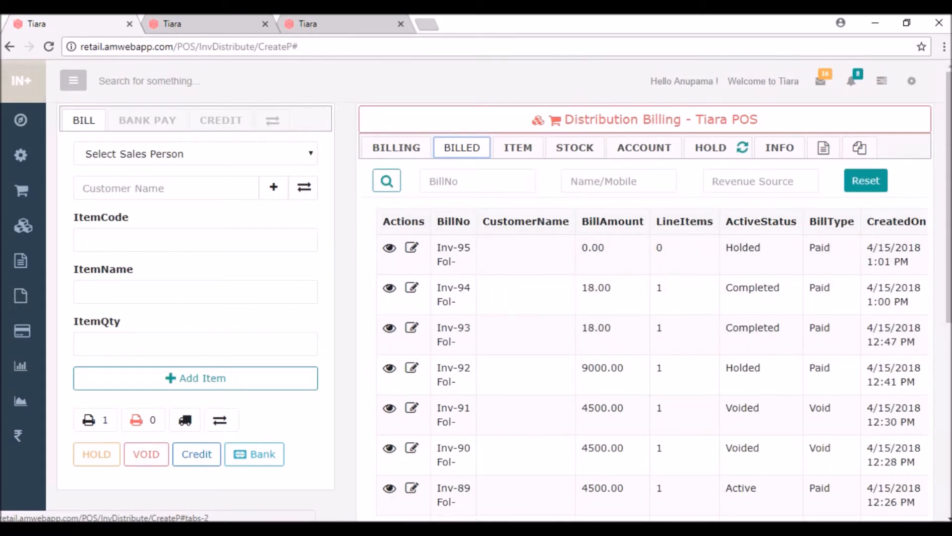
Reopen held Inv-92 from the hold list, showing two Digital watches totalling Rs. 9000.
click(710, 147)
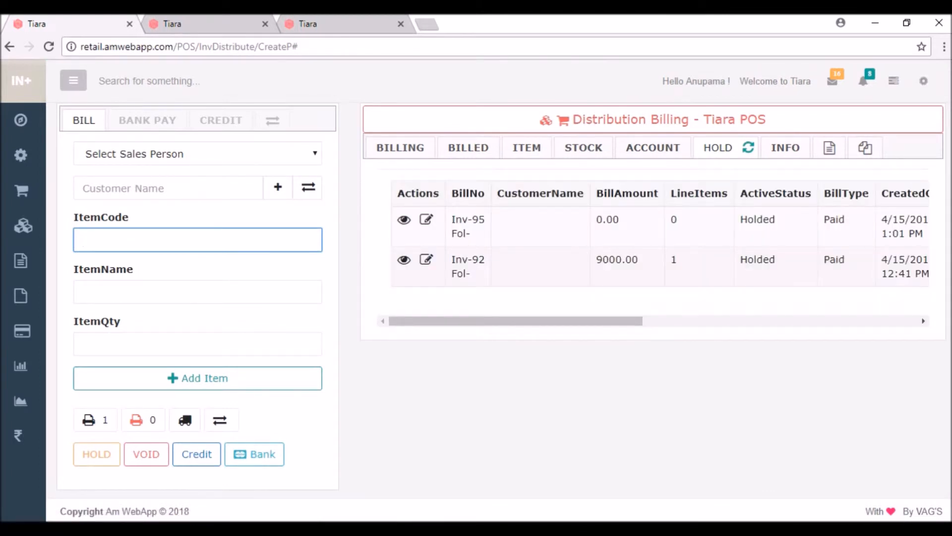
click(426, 260)
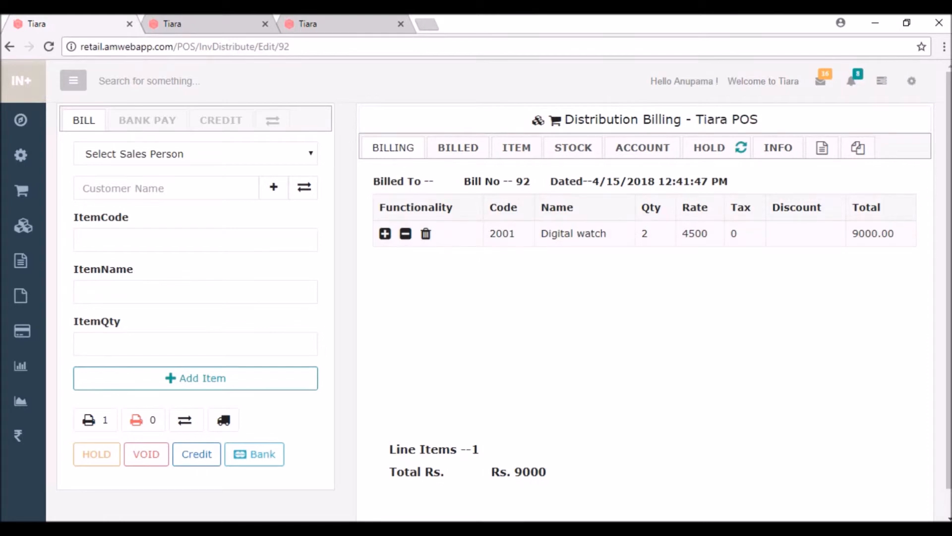
Add one Limca to bill 92, bringing it to Rs. 9018, then void the bill.
click(195, 240)
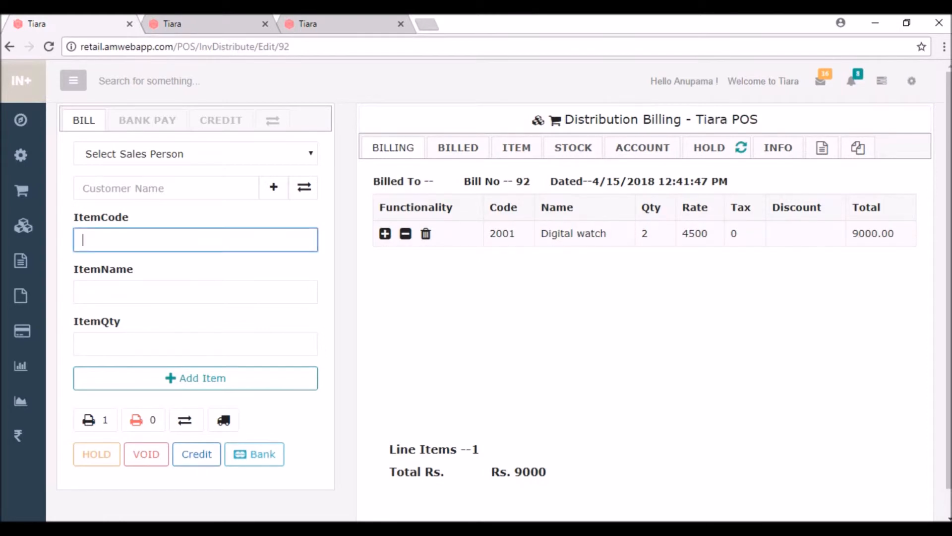
click(196, 292)
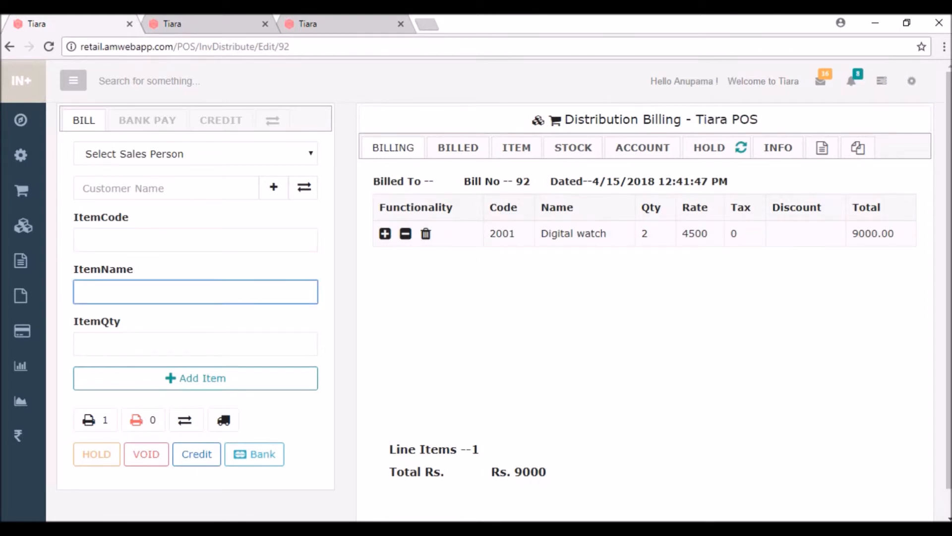
text(lim)
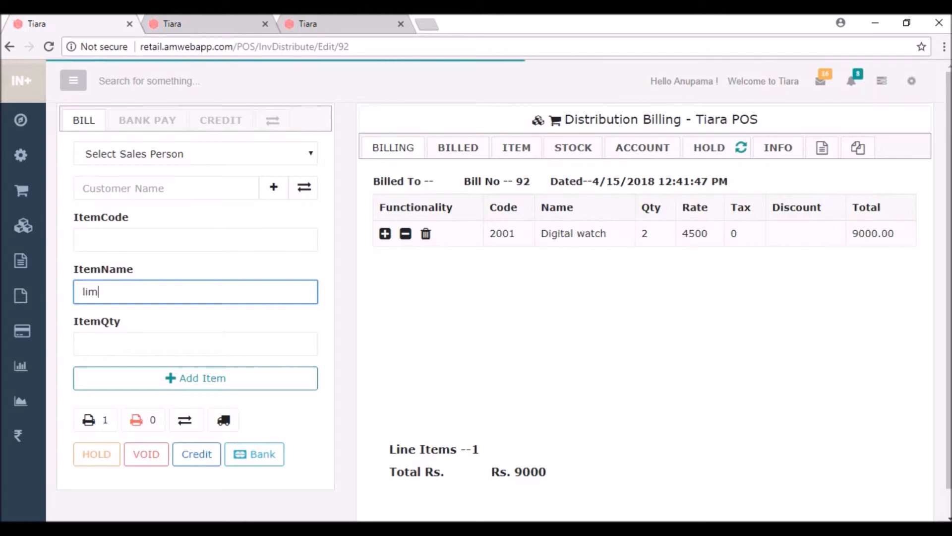
key(Return)
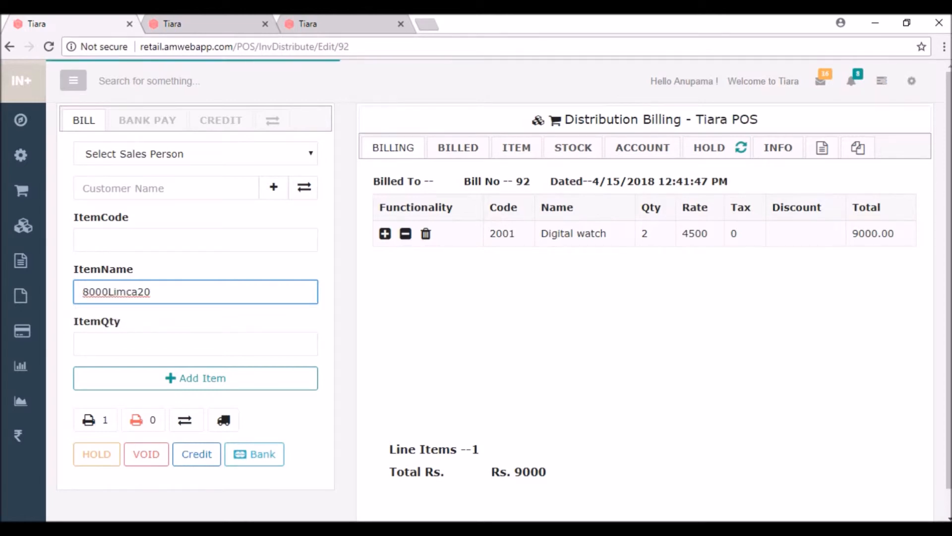
key(Down)
text(1)
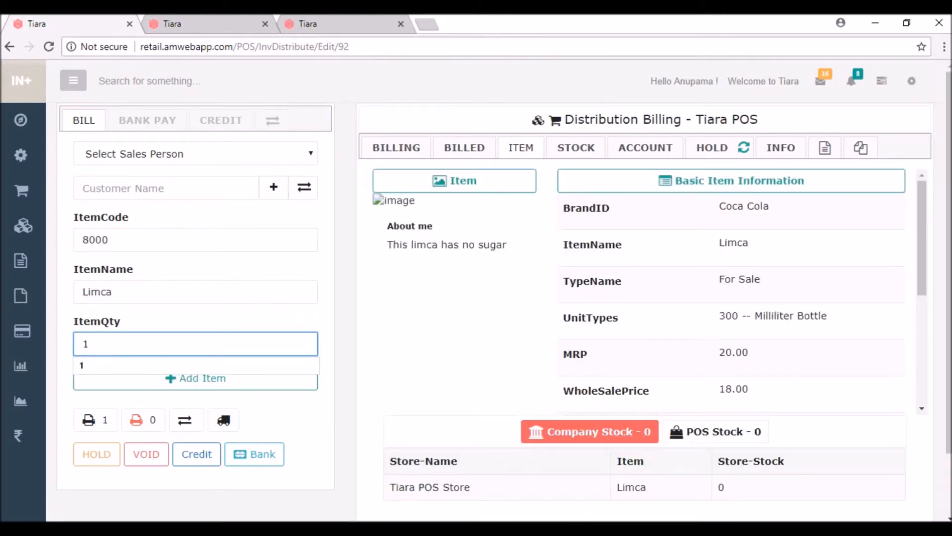
key(Return)
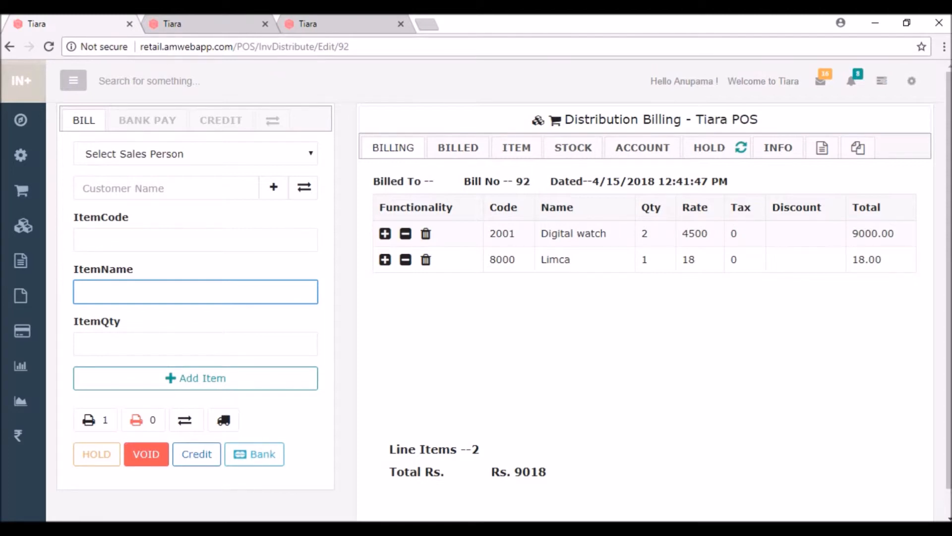
click(146, 454)
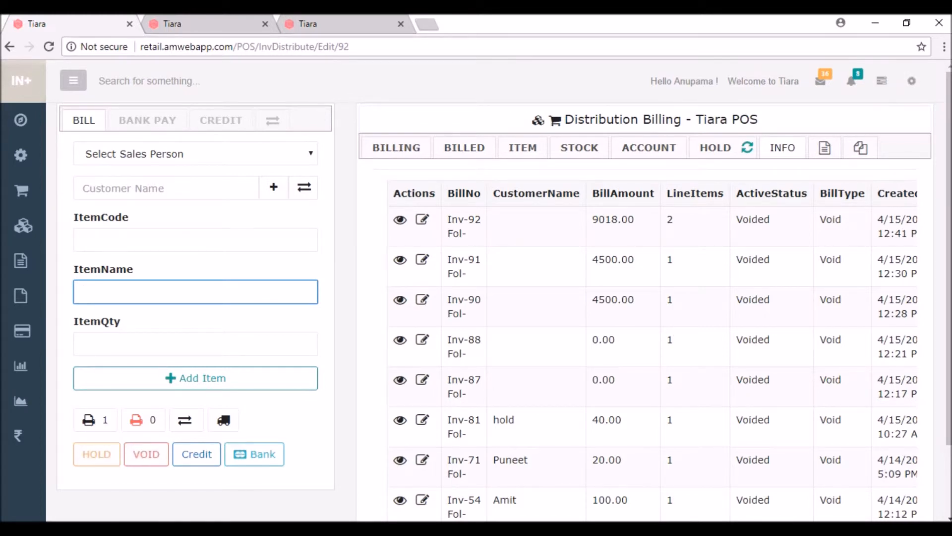
Bring up the credit billing form with customer name, complimentary-bill and remarks fields.
click(196, 454)
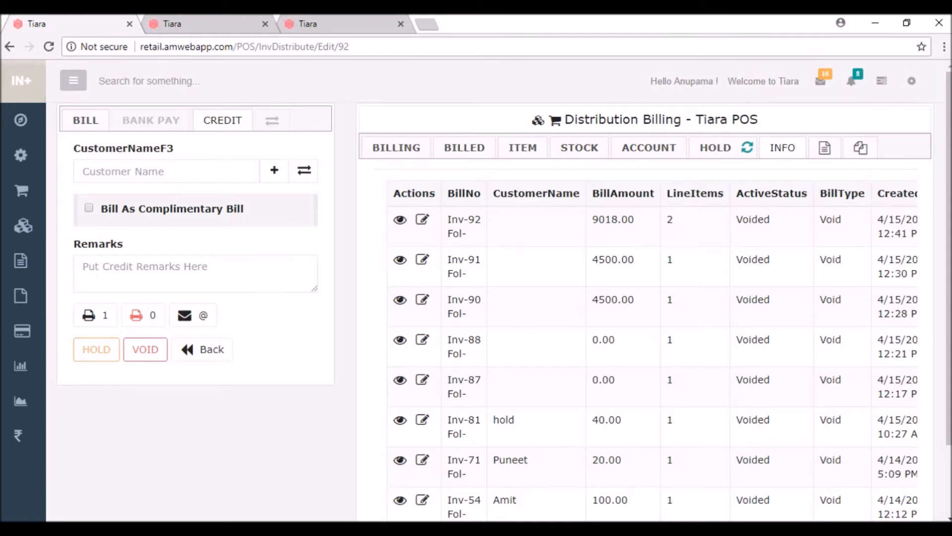
On a new bill, choose customer Am Hospitality via 'am', showing current credit 8238.
click(84, 120)
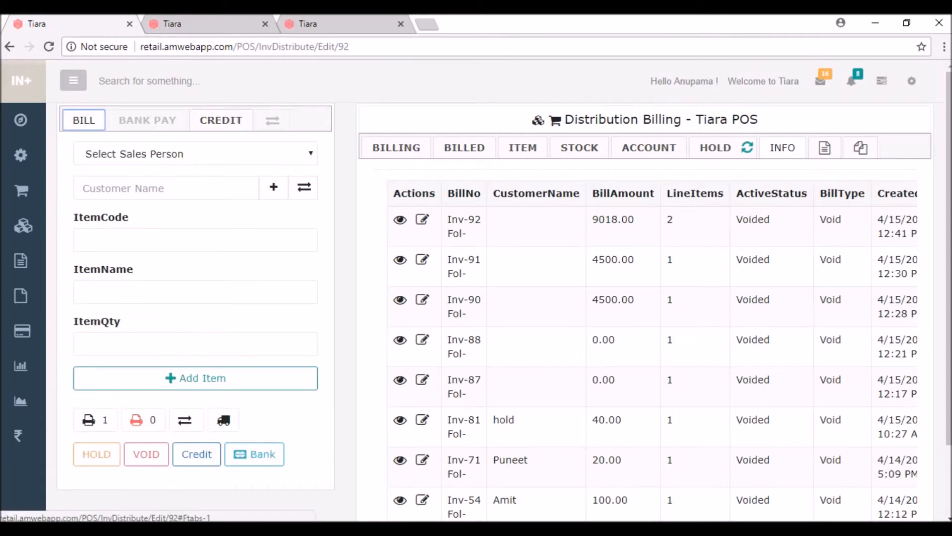
click(166, 188)
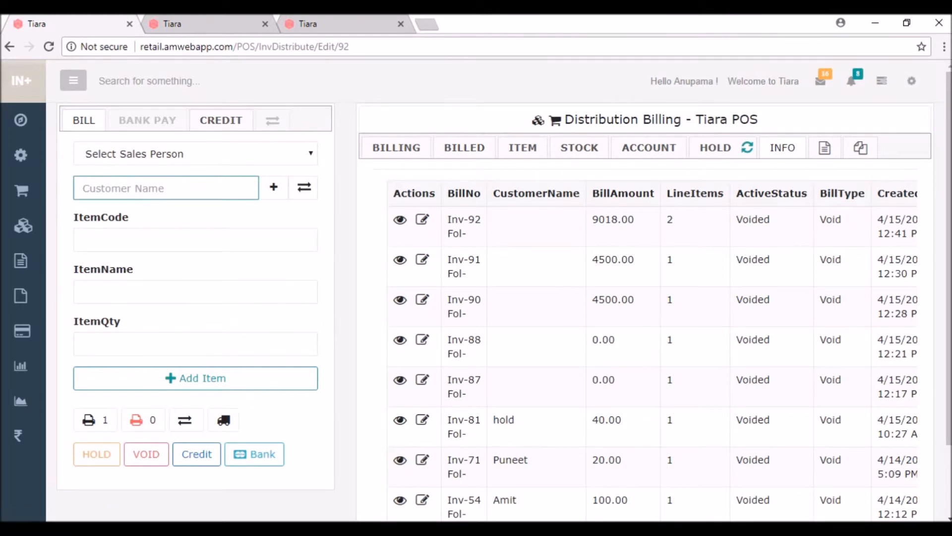
text(am)
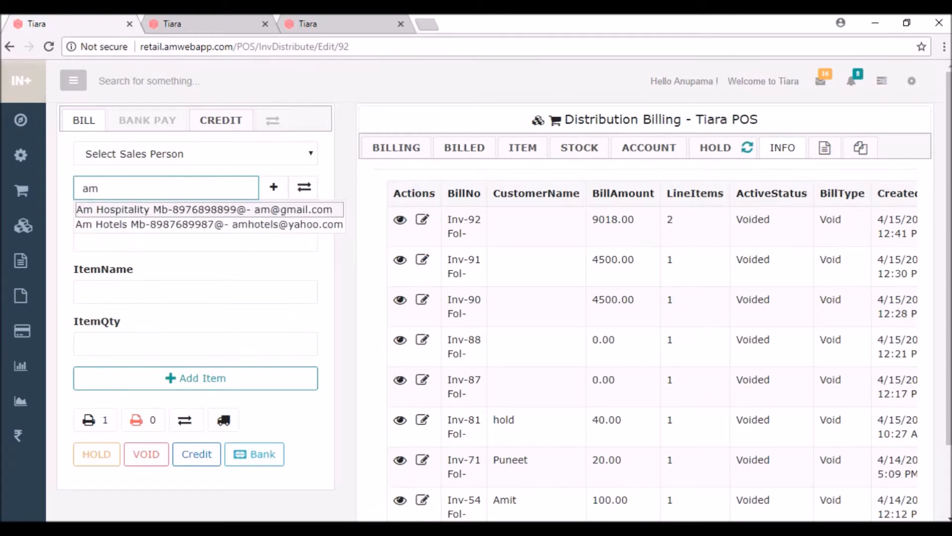
key(Return)
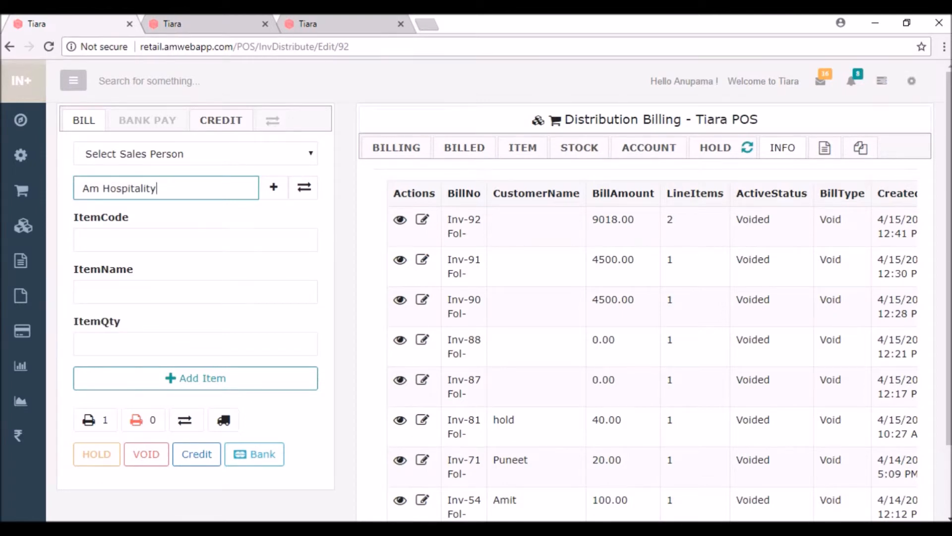
key(Return)
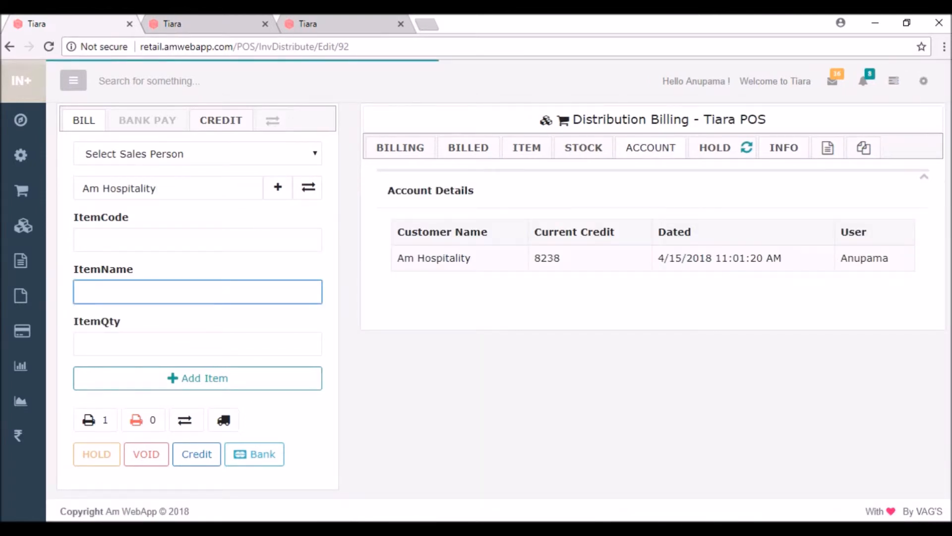
Add one Digital watch (2001, Rs. 4500) and save it unprinted as credit bill Inv-96.
text(20)
key(Down)
key(Down)
key(Return)
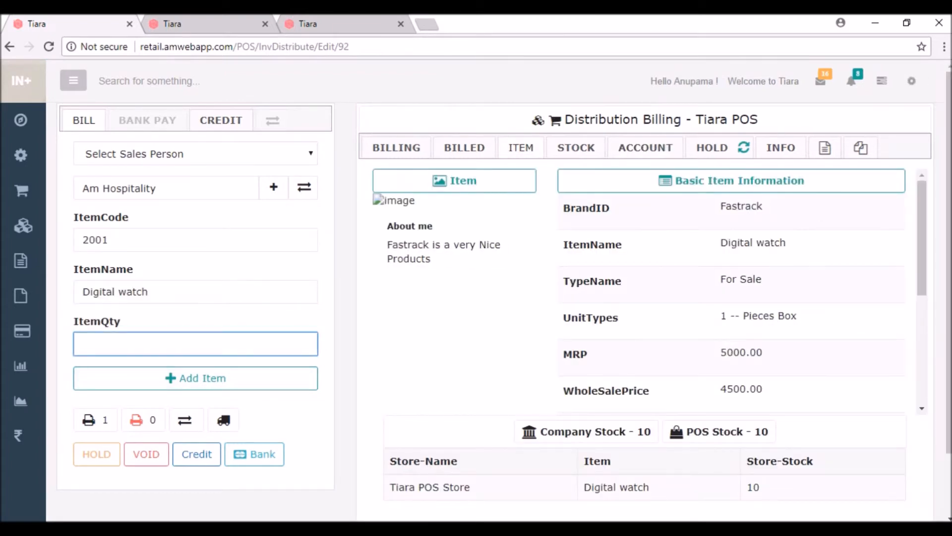
text(1)
click(196, 379)
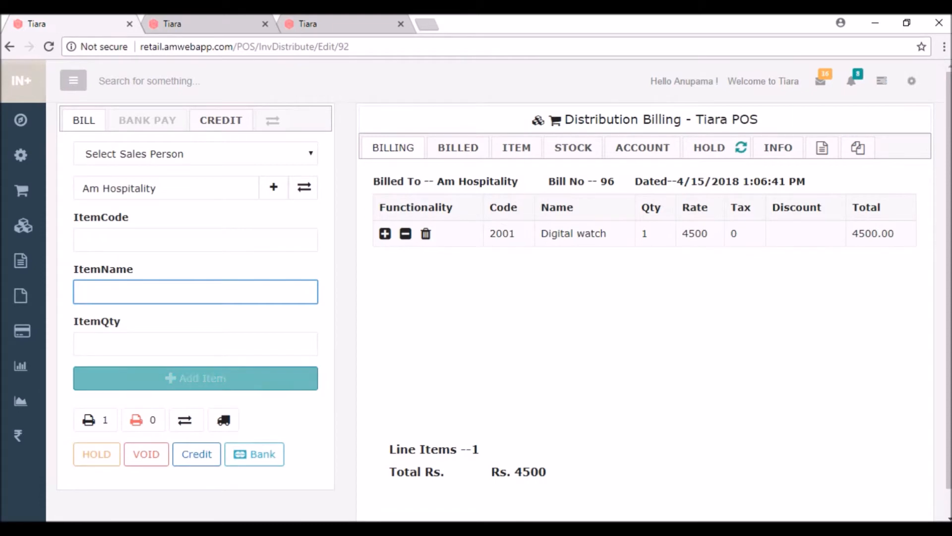
click(196, 454)
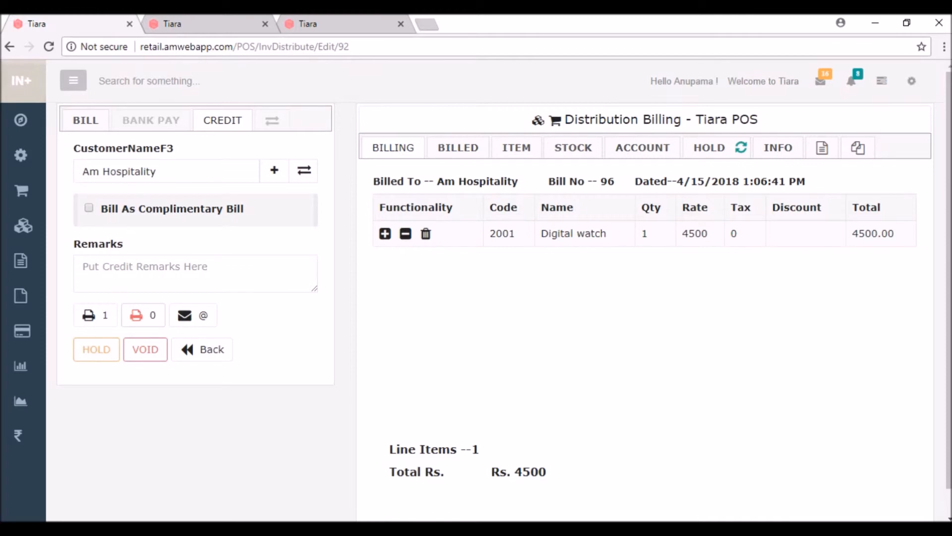
click(143, 315)
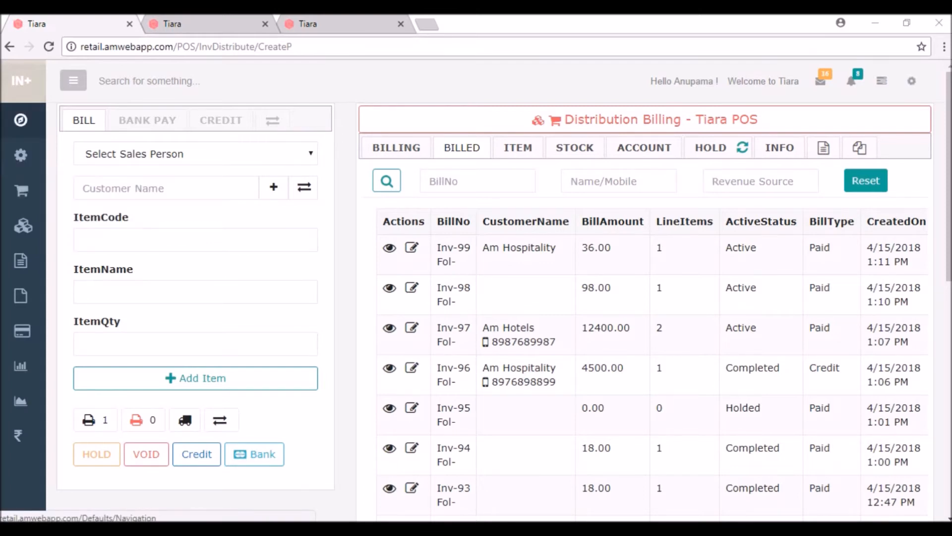
Open the dashboard in a new tab and go to Finance > Finance Admin > Bank.
right_click(20, 121)
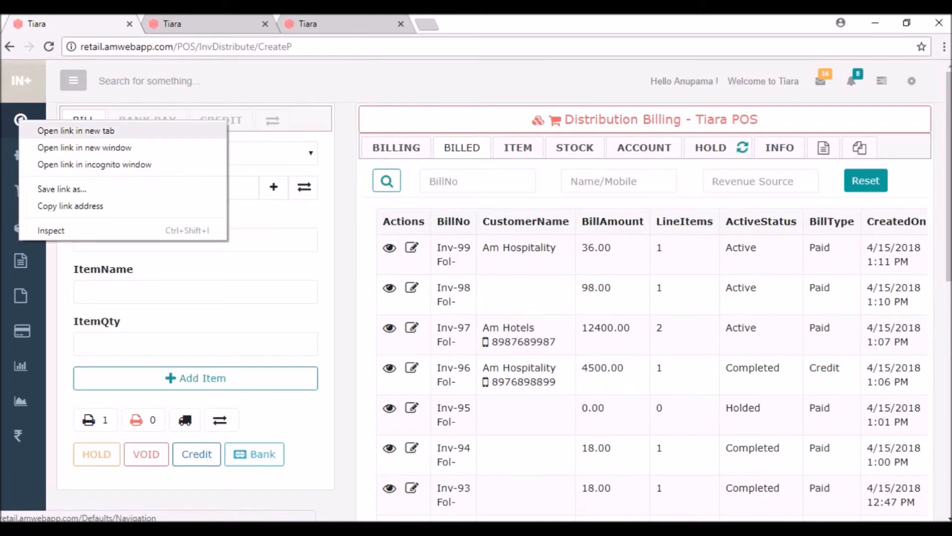
click(76, 131)
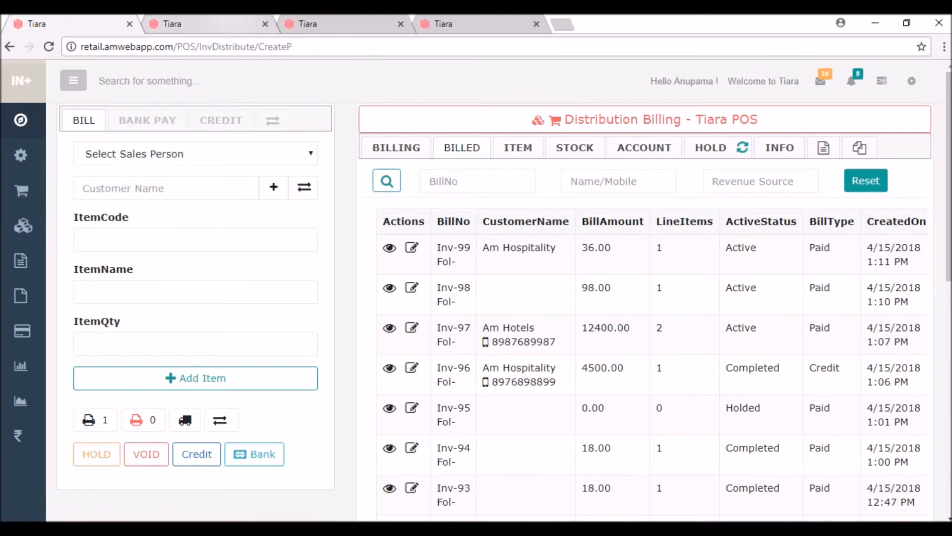
key(ctrl+Tab)
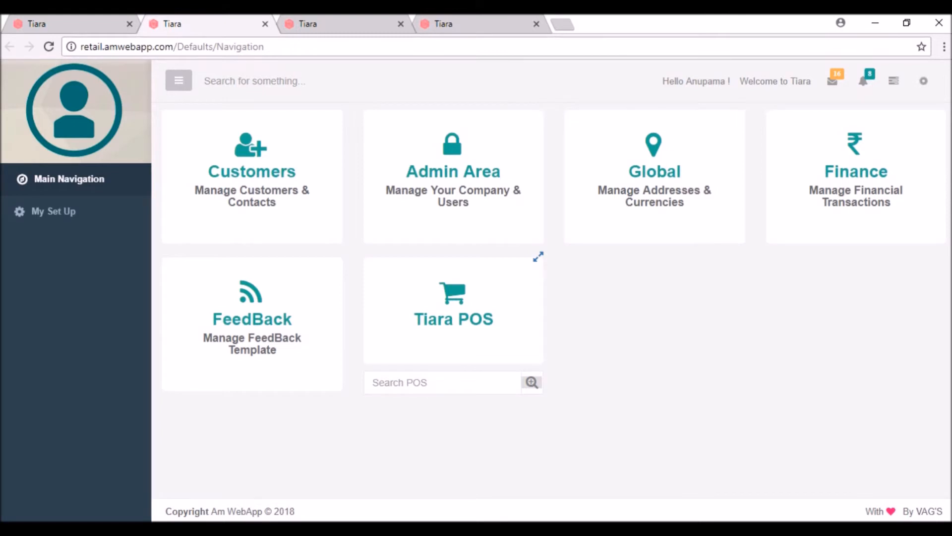
click(856, 172)
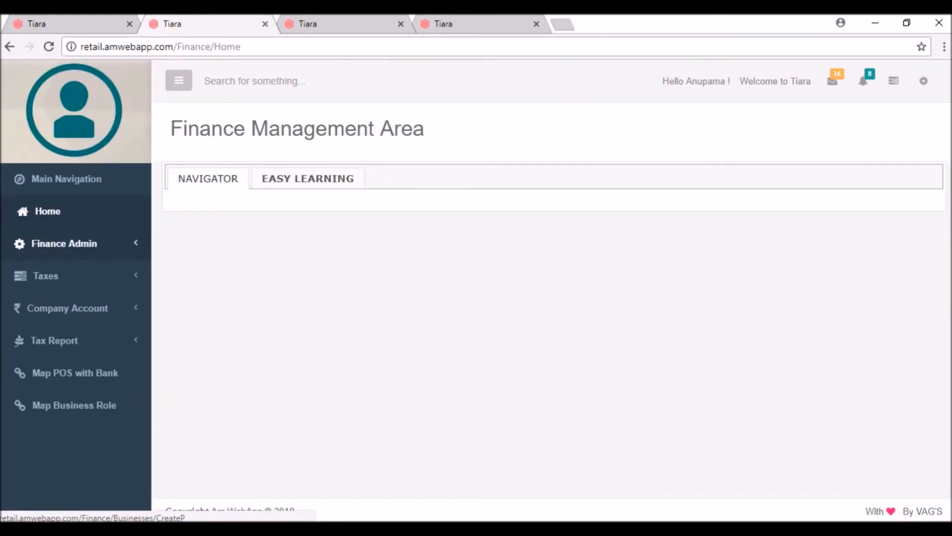
click(67, 243)
click(47, 382)
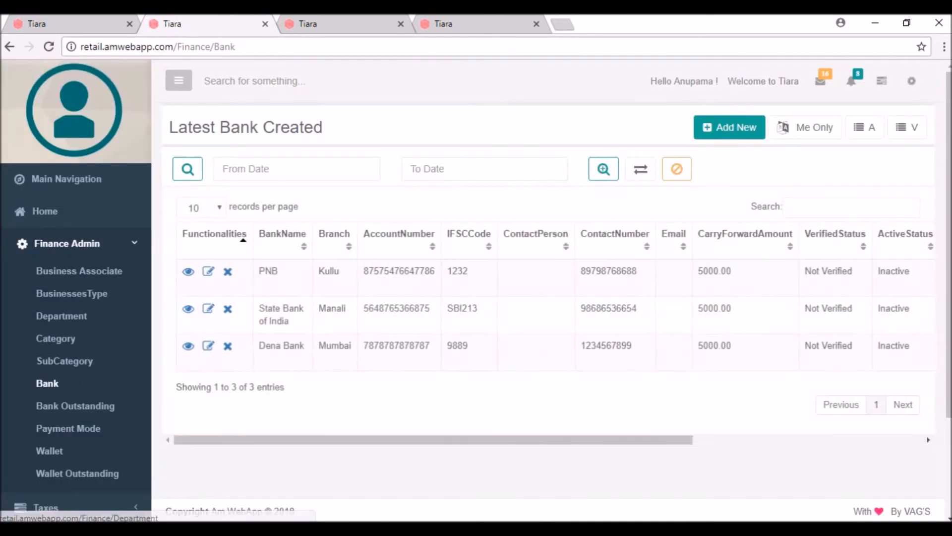
Start a new bank named HDFC with branch Manali and enter its account number.
click(729, 127)
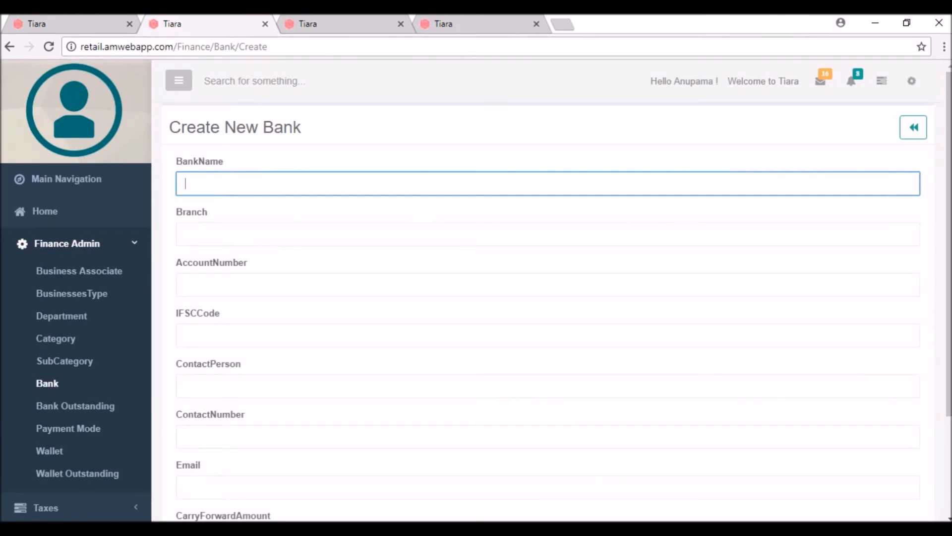
text(HDFC)
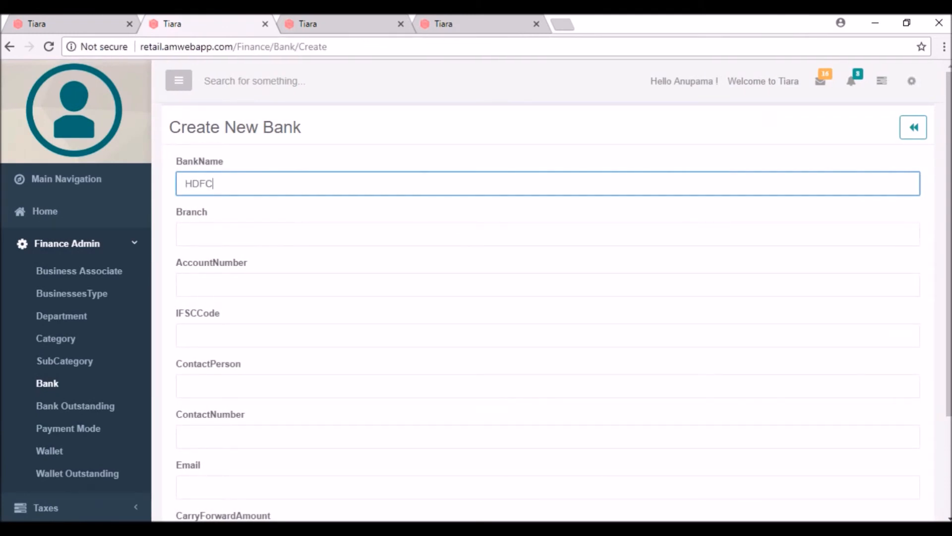
key(Tab)
text(MAnl)
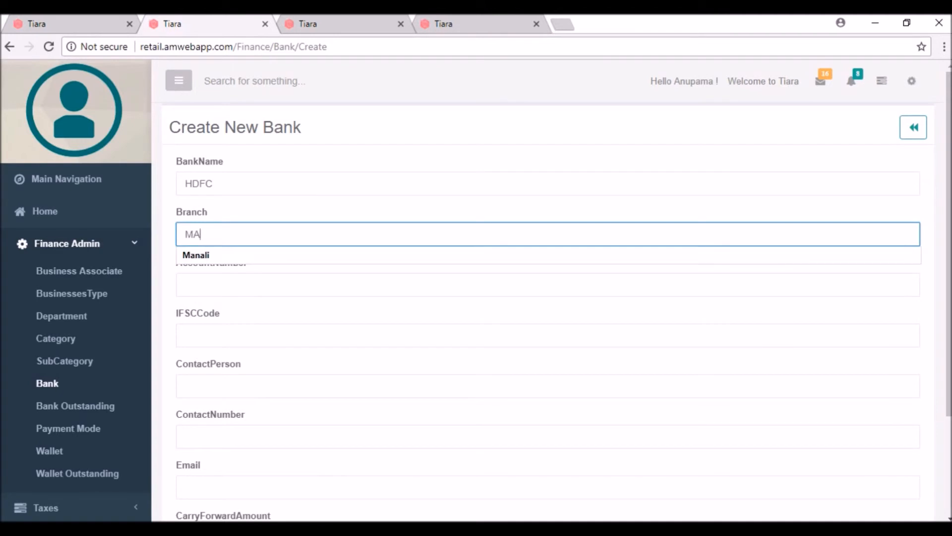
key(BackSpace)
key(BackSpace)
key(Down)
key(Return)
key(Tab)
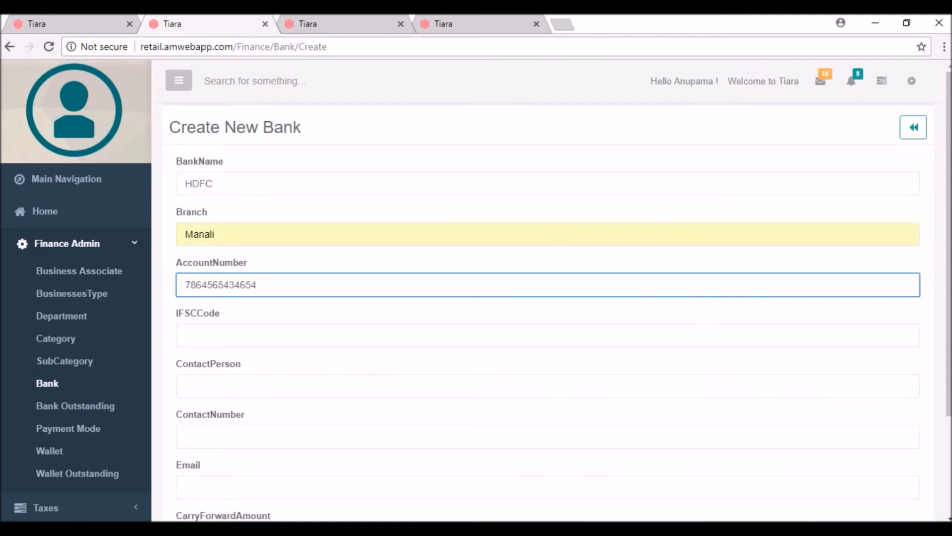
Enter IFSC code 2123, a contact number and carry-forward amount 5000, then save the bank.
key(Tab)
text(2123)
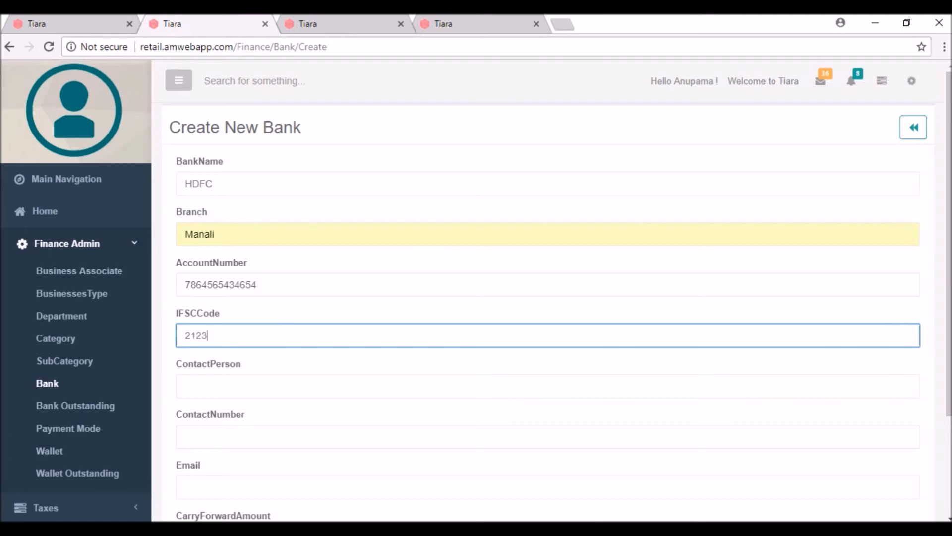
key(Tab)
key(Tab)
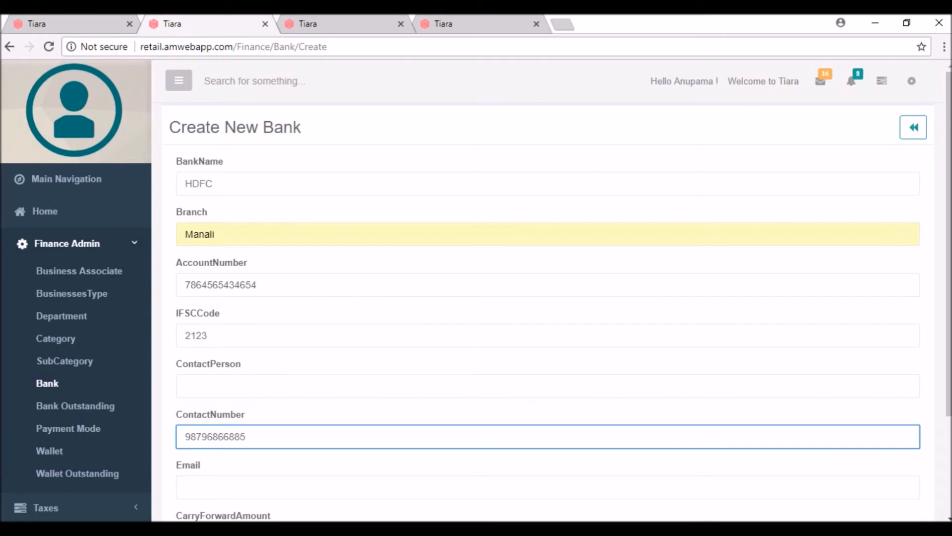
scroll(546, 293, down, 3)
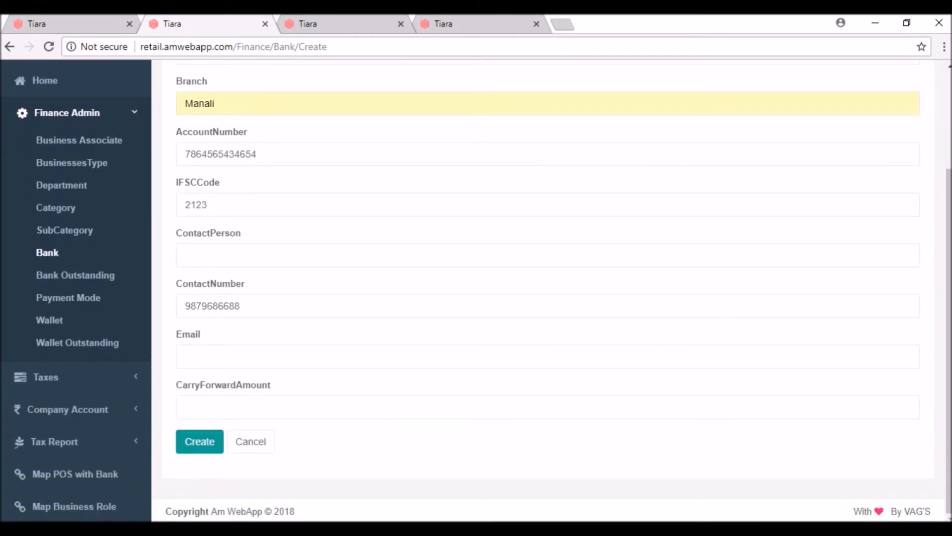
click(208, 407)
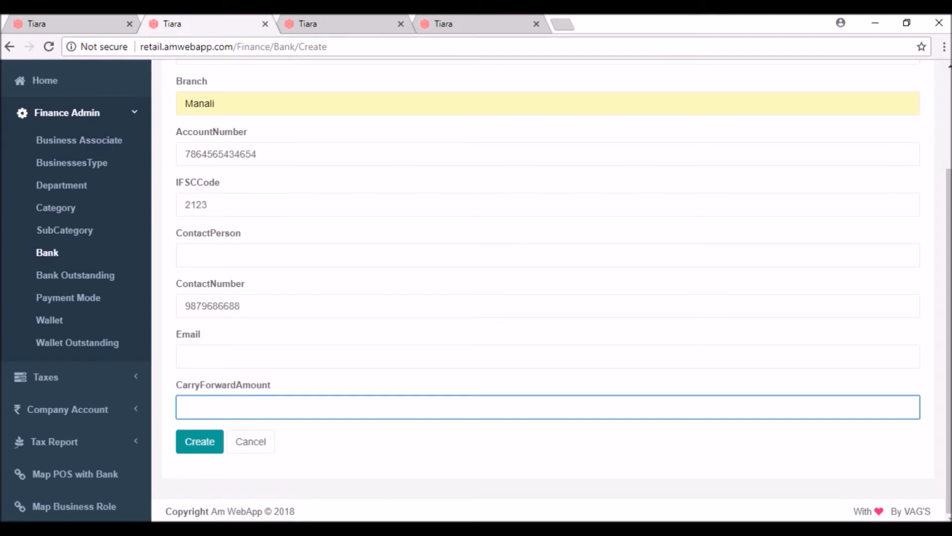
text(5000)
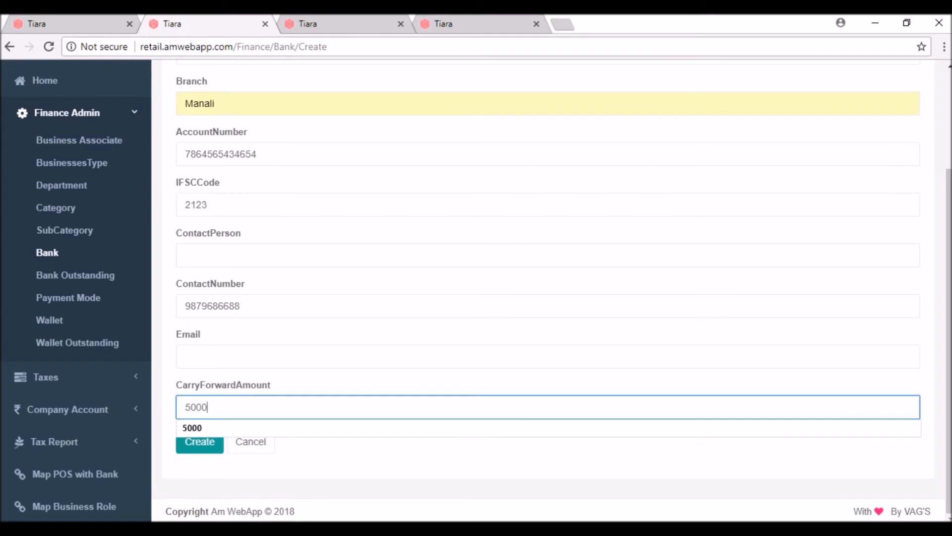
key(Return)
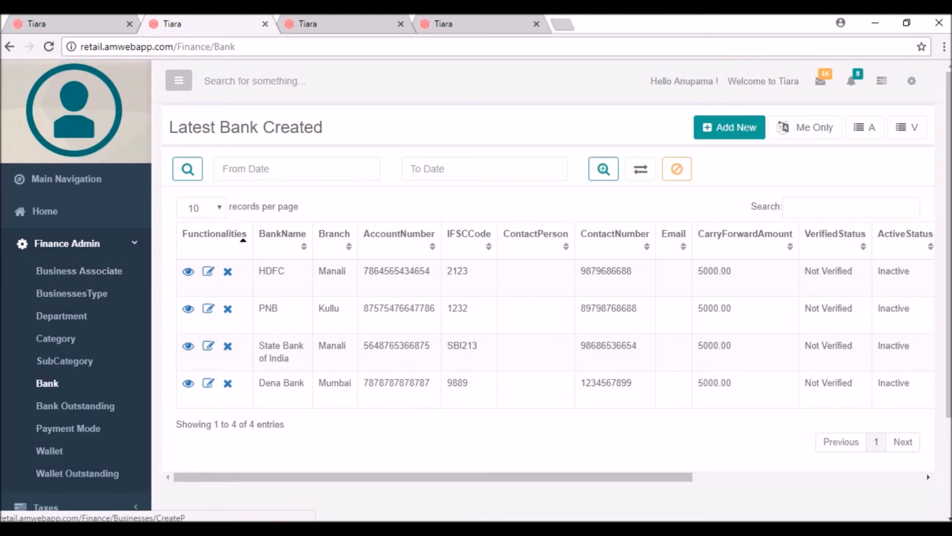
Map HDFC to Tiara POS on the POS-to-bank mapping page, then return to Distribution Billing.
click(67, 244)
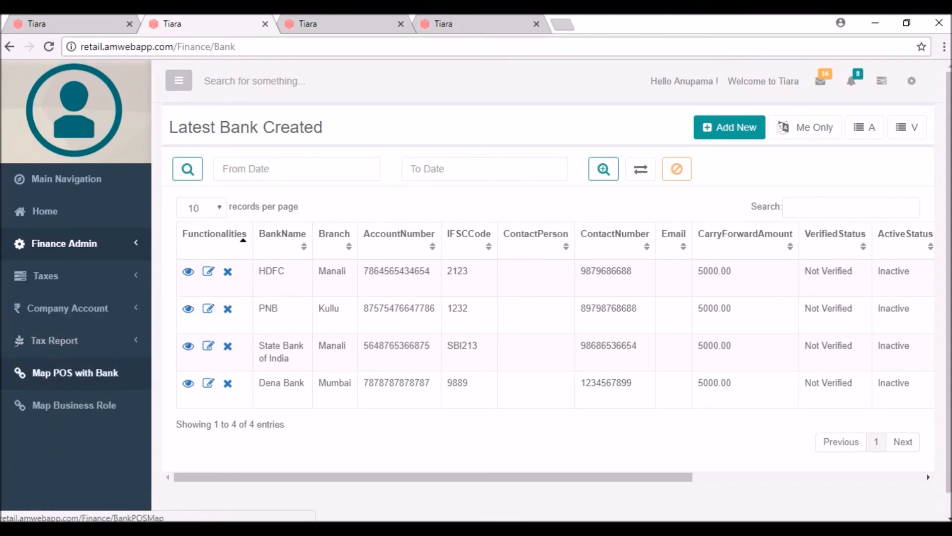
click(75, 373)
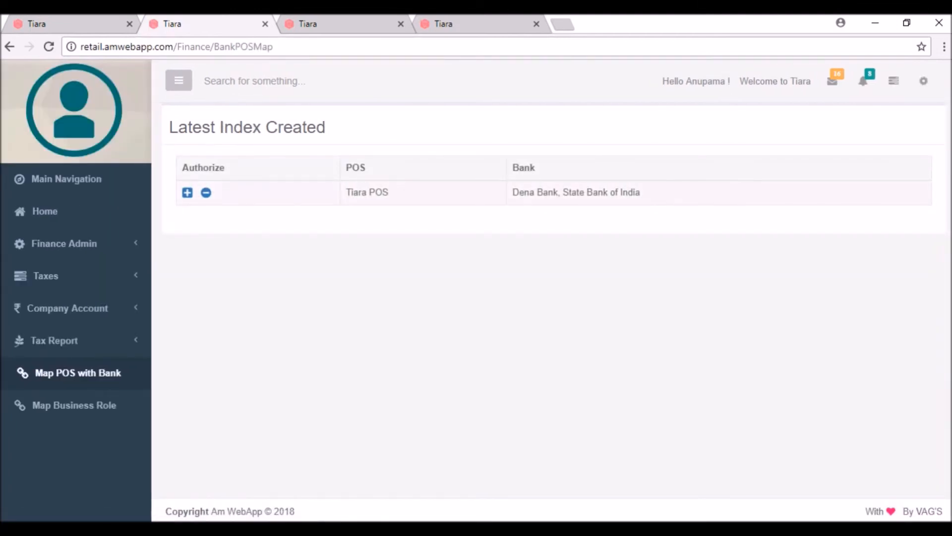
click(187, 192)
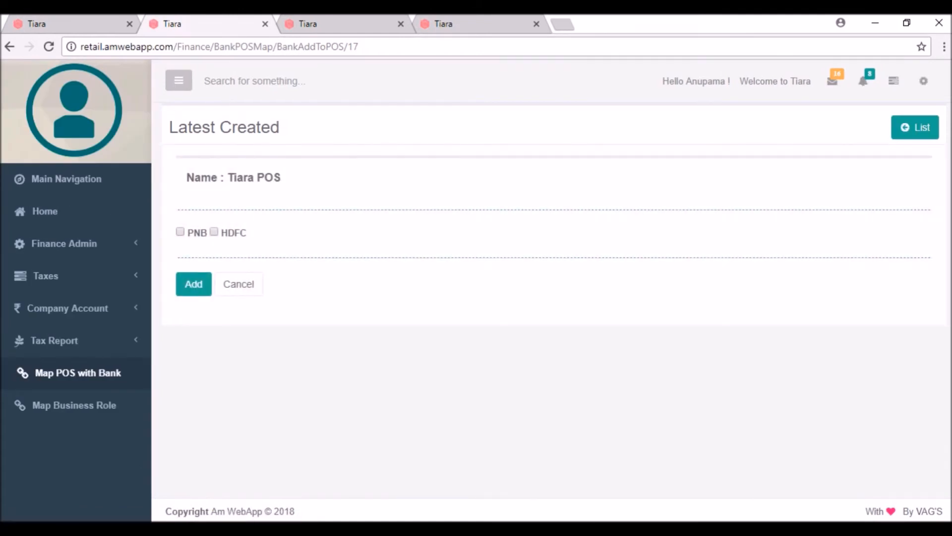
click(214, 231)
click(194, 284)
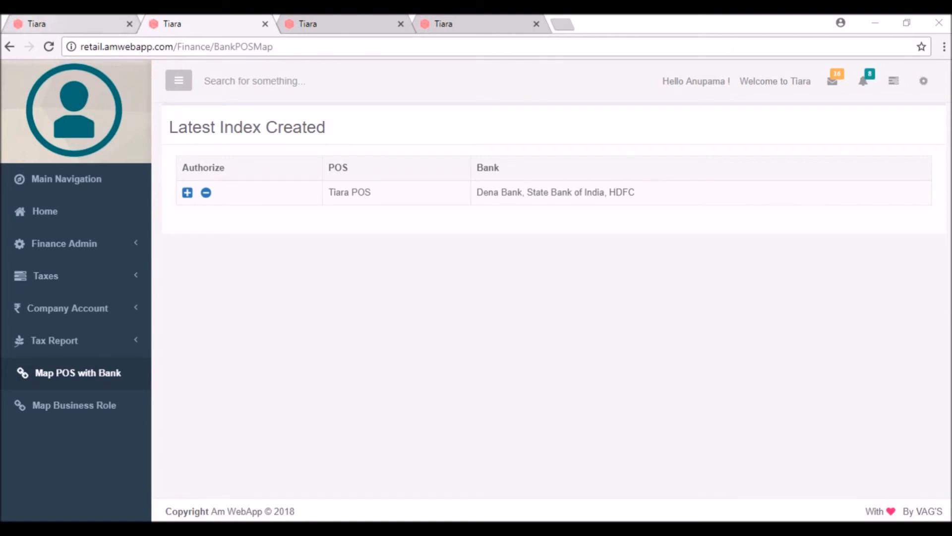
click(74, 24)
click(195, 292)
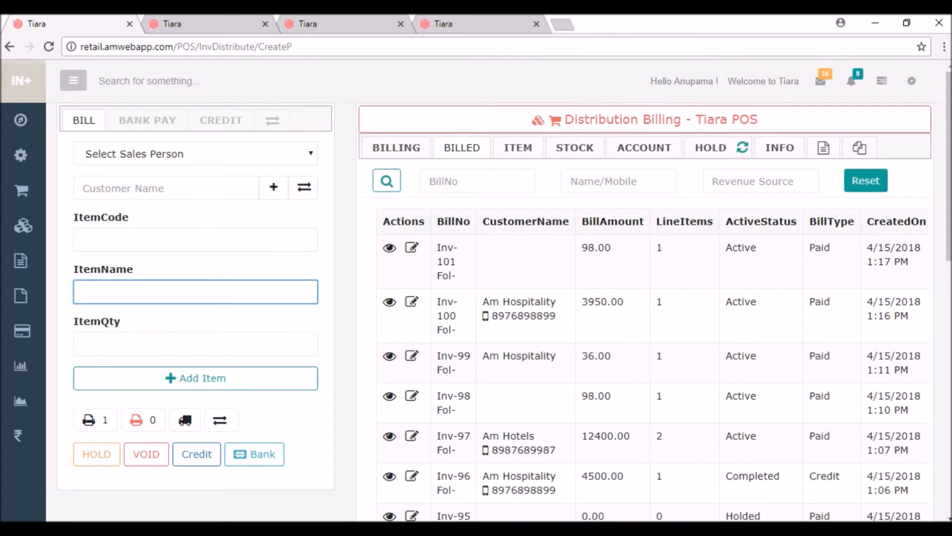
Bill one Watch Black at 3950 to customer Am Hospitality on bill 102.
click(165, 189)
text(am)
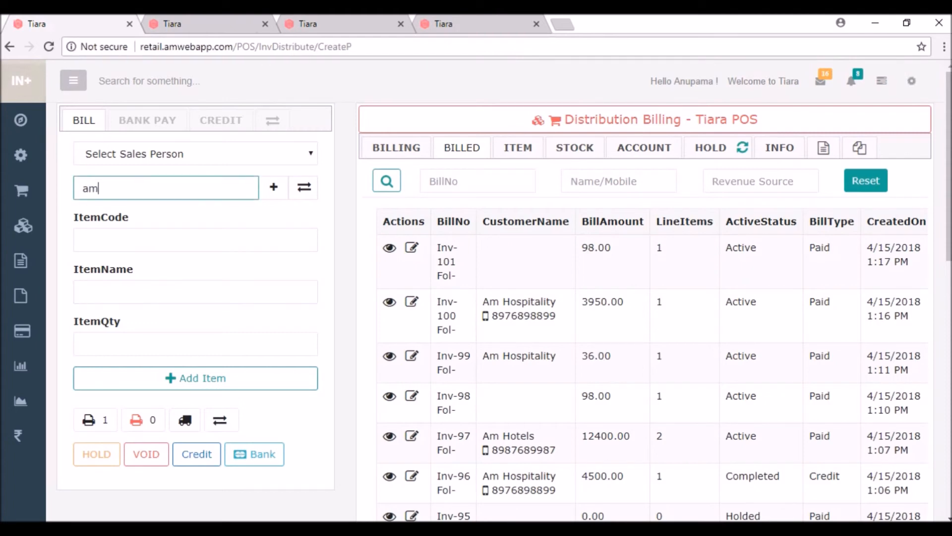
key(Return)
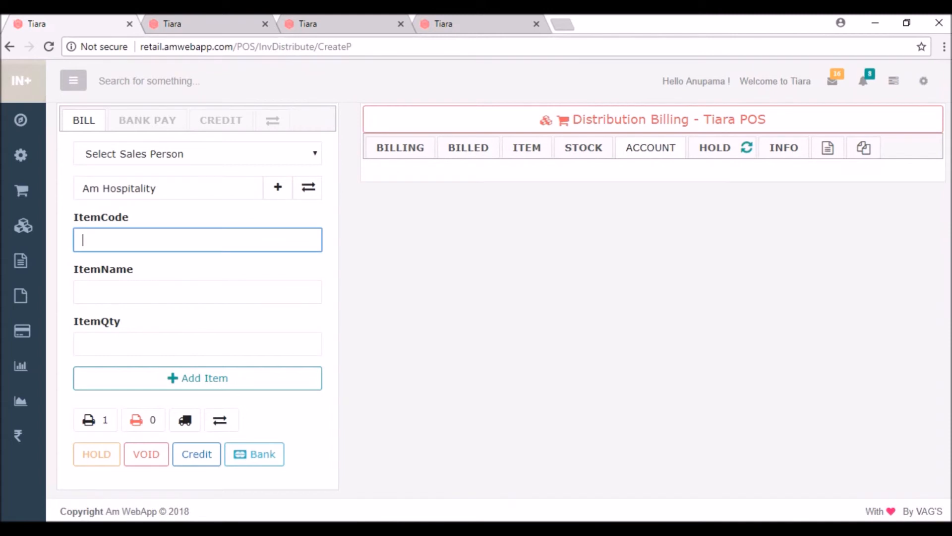
key(Tab)
text(wat)
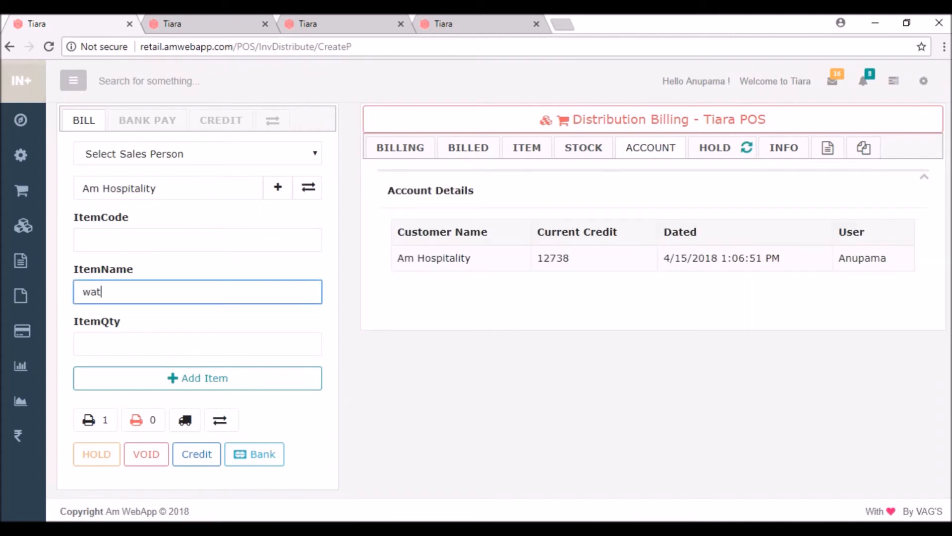
key(Return)
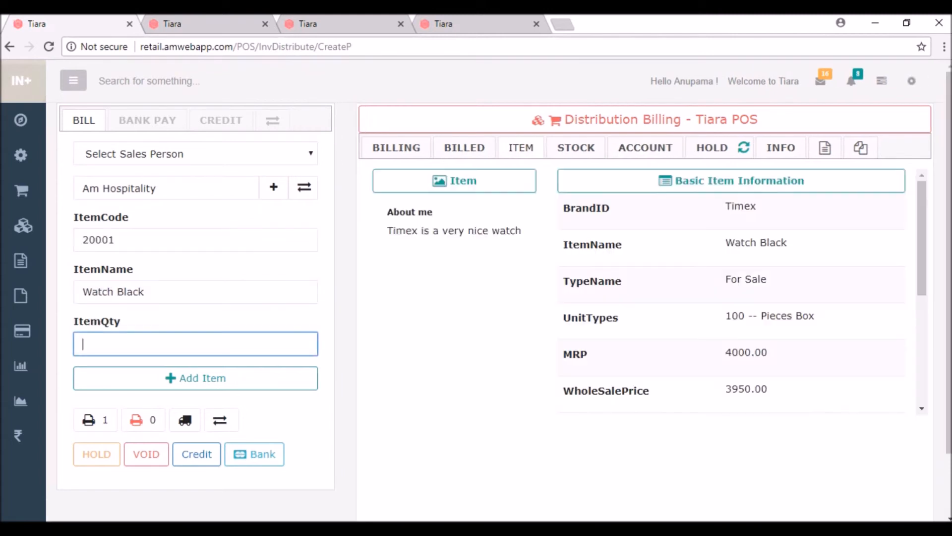
text(1)
key(Return)
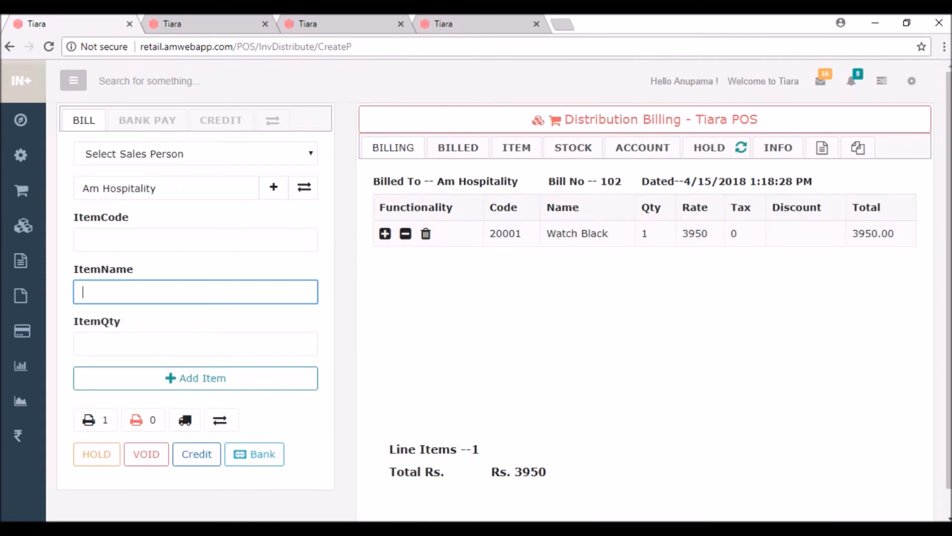
Set bill 102's payment mode to Bank with HDFC Manali as the paying bank.
click(254, 454)
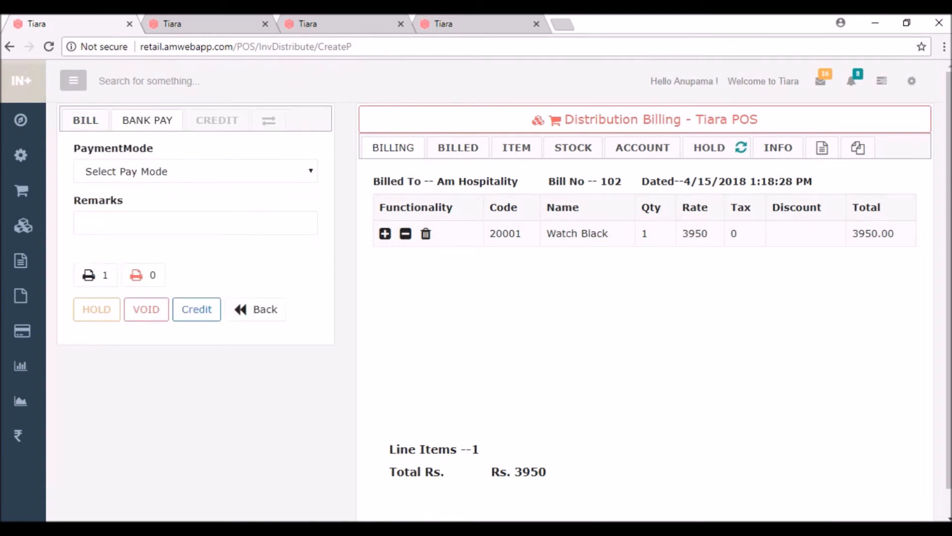
click(196, 171)
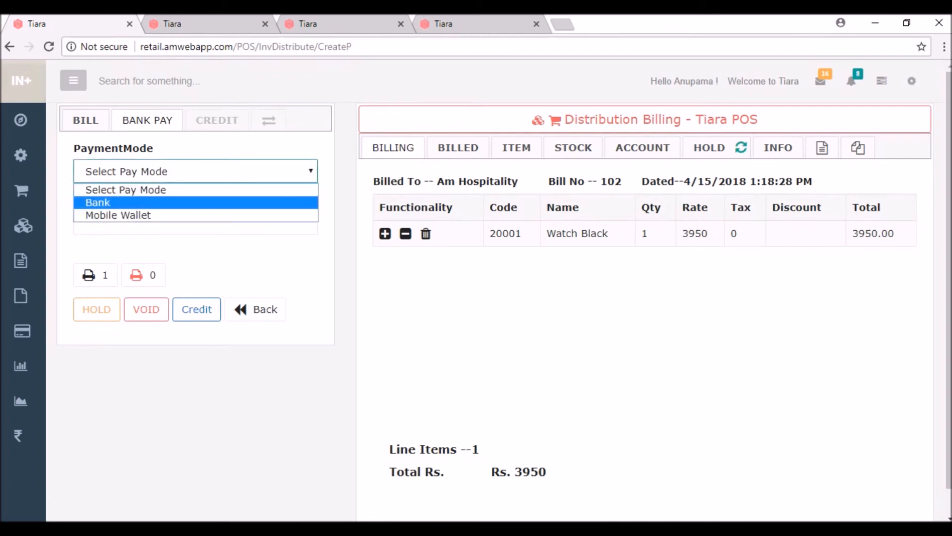
click(196, 203)
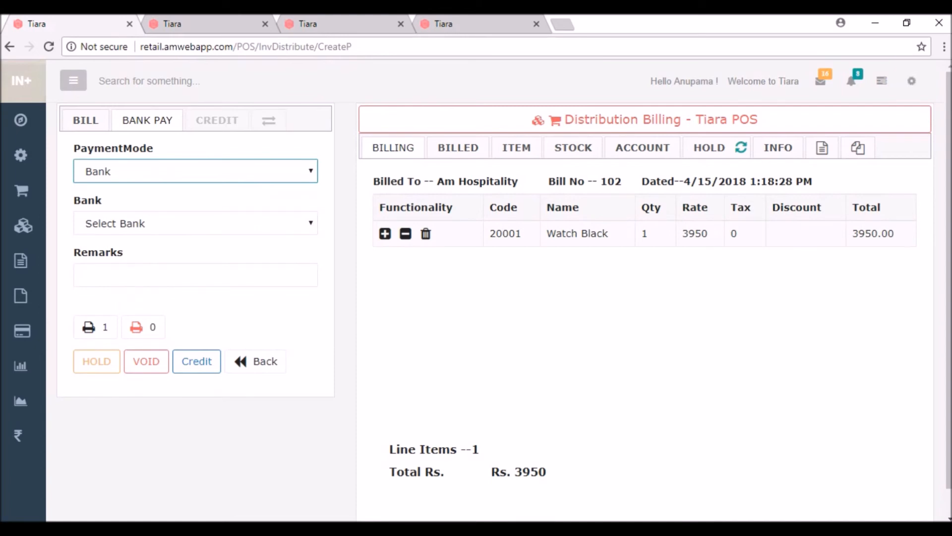
click(196, 224)
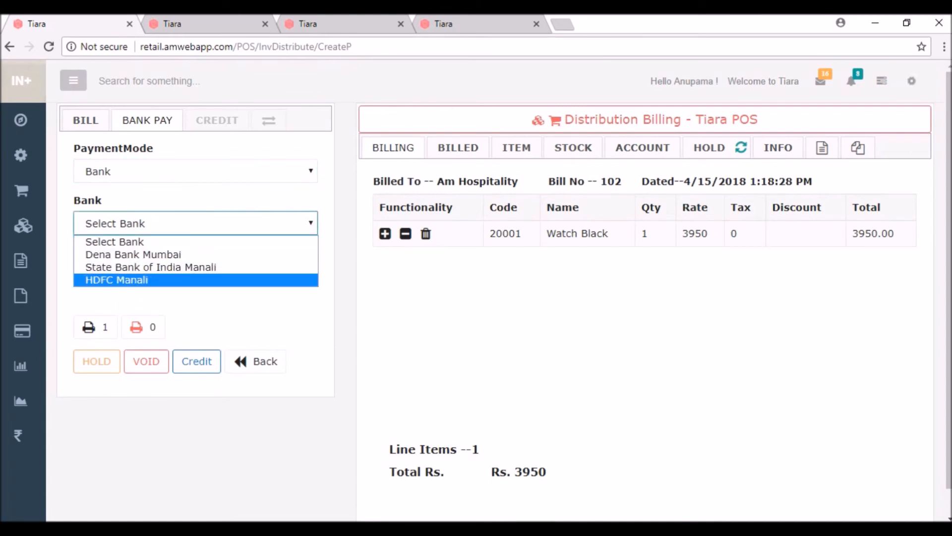
click(196, 280)
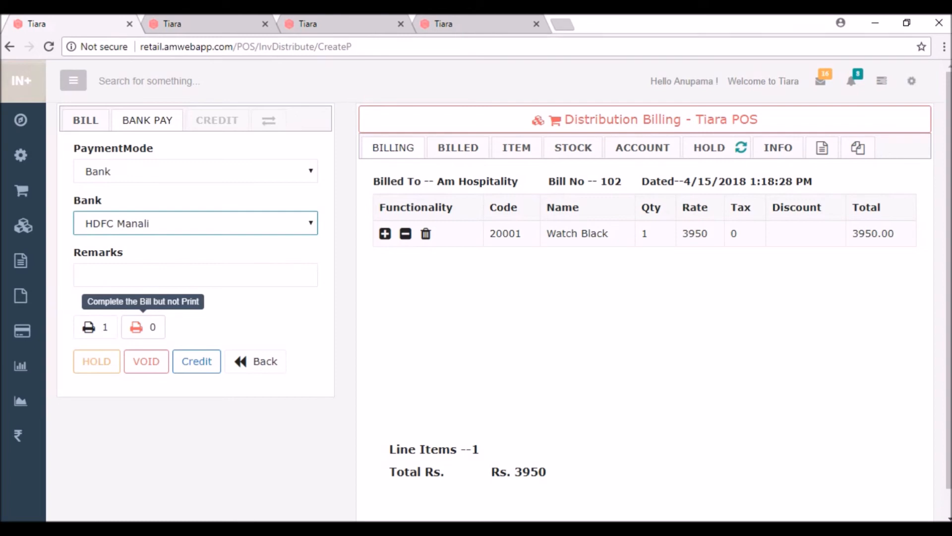
Complete the bill without printing and view it in the BILLED invoices list.
click(143, 326)
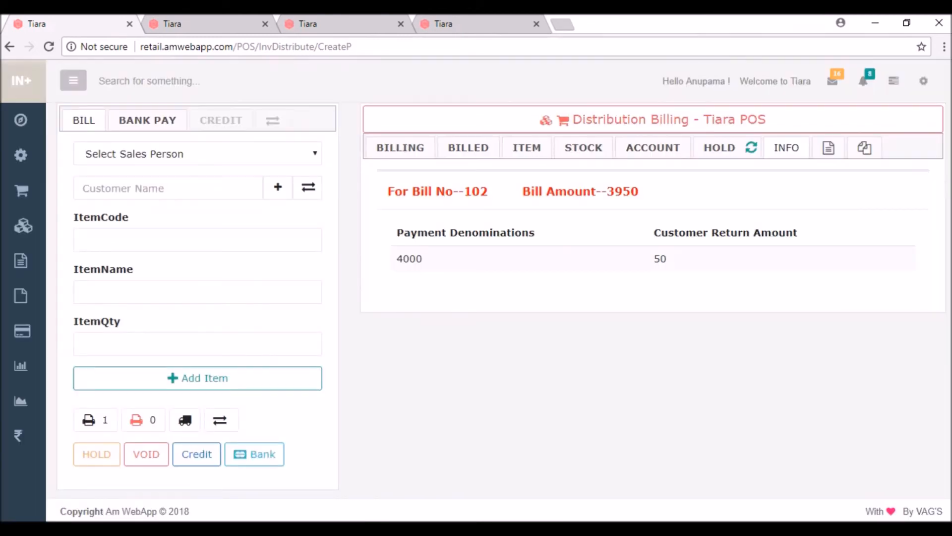
click(468, 147)
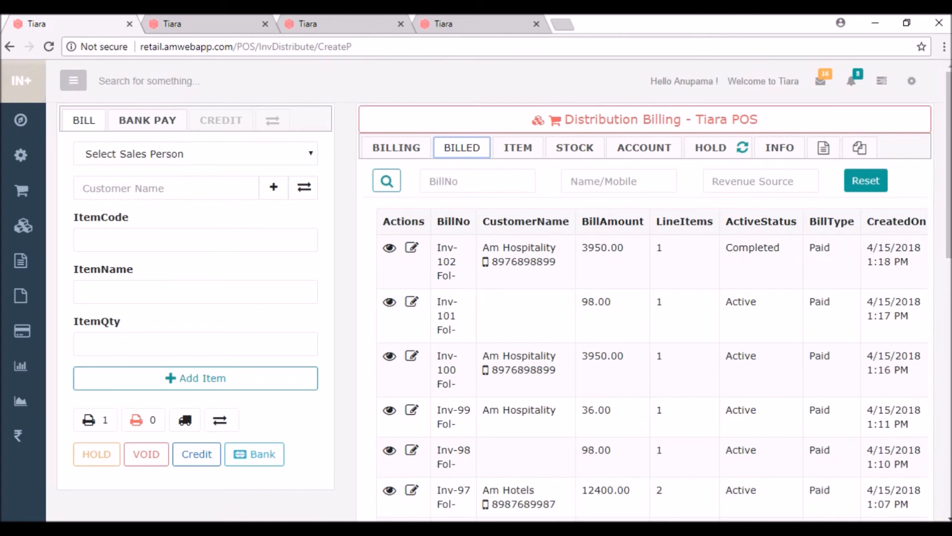
click(200, 24)
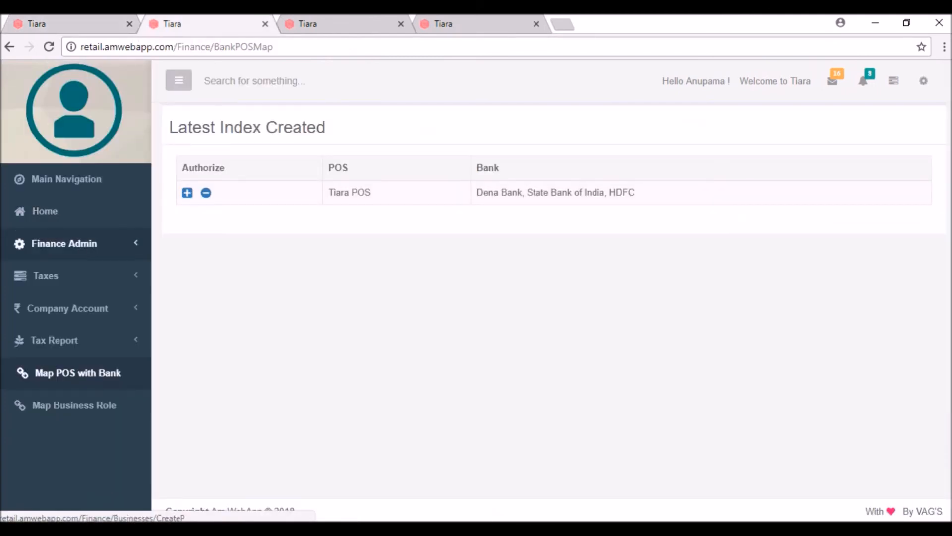
Review the Bank Outstanding list showing HDFC at 8950.00, then return to the billing tab.
click(64, 243)
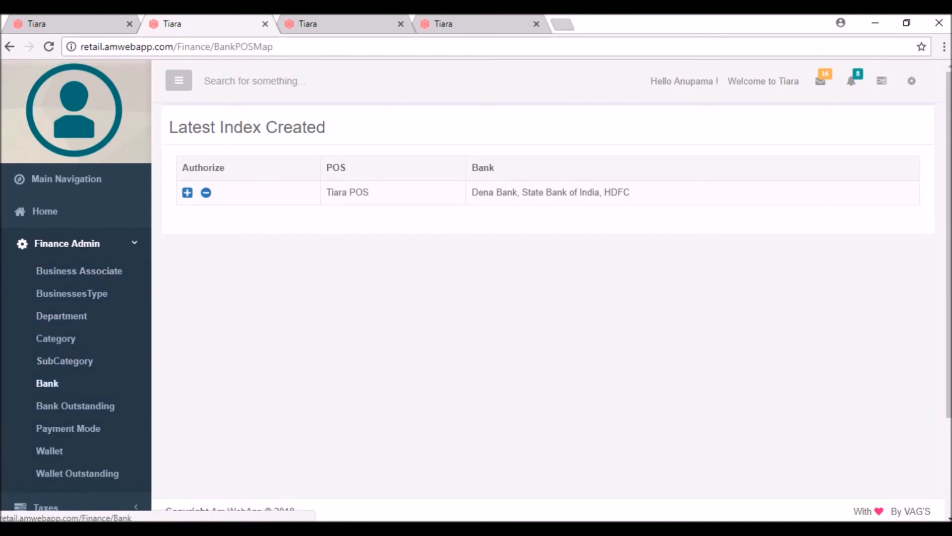
click(75, 406)
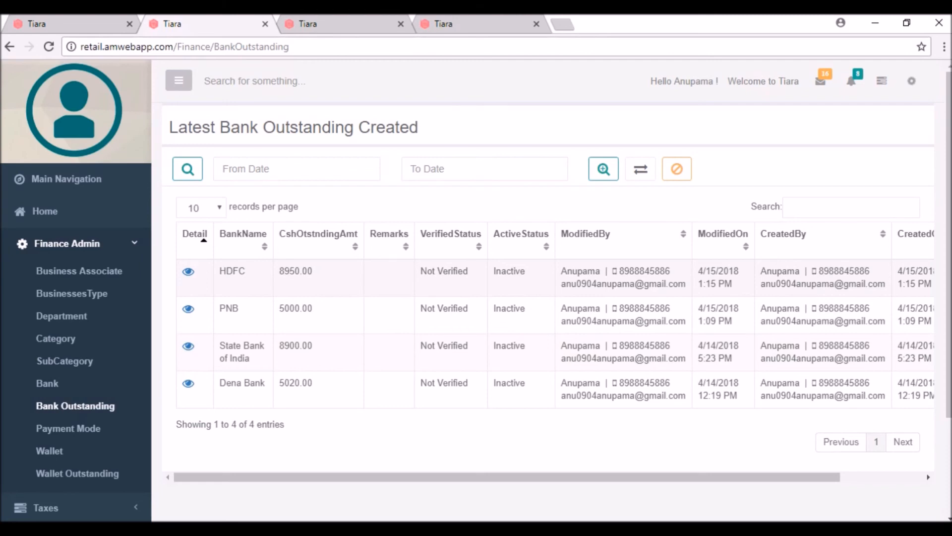
click(84, 24)
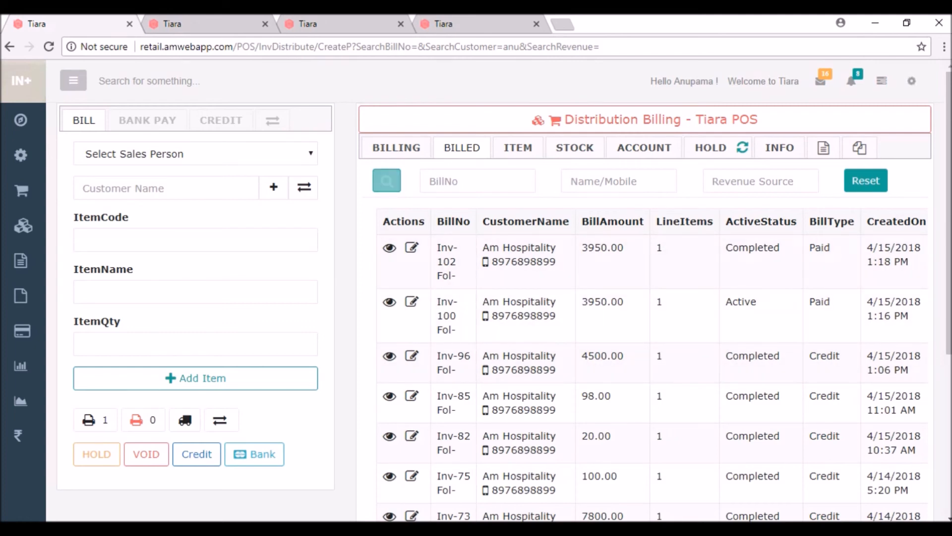
Filter billed invoices by bill number 92 instead of by customer name.
click(571, 181)
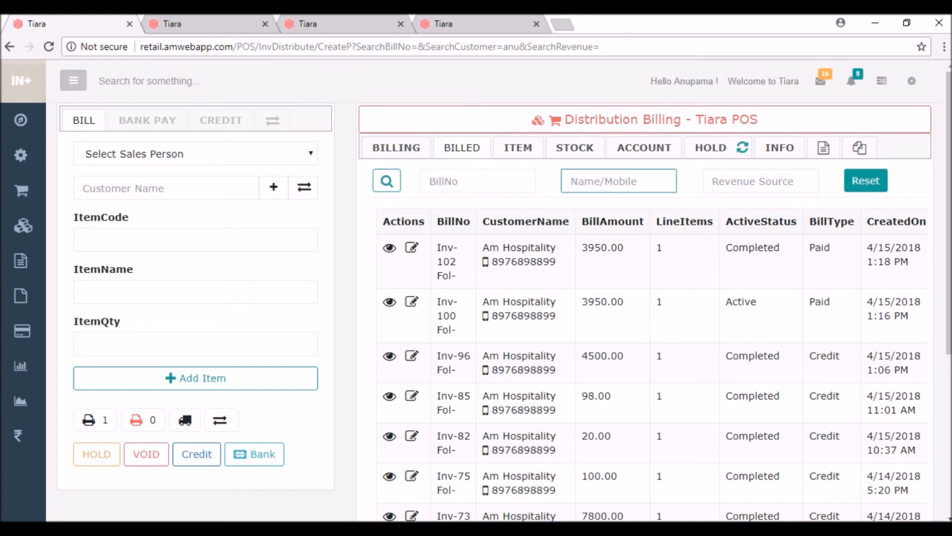
text(am)
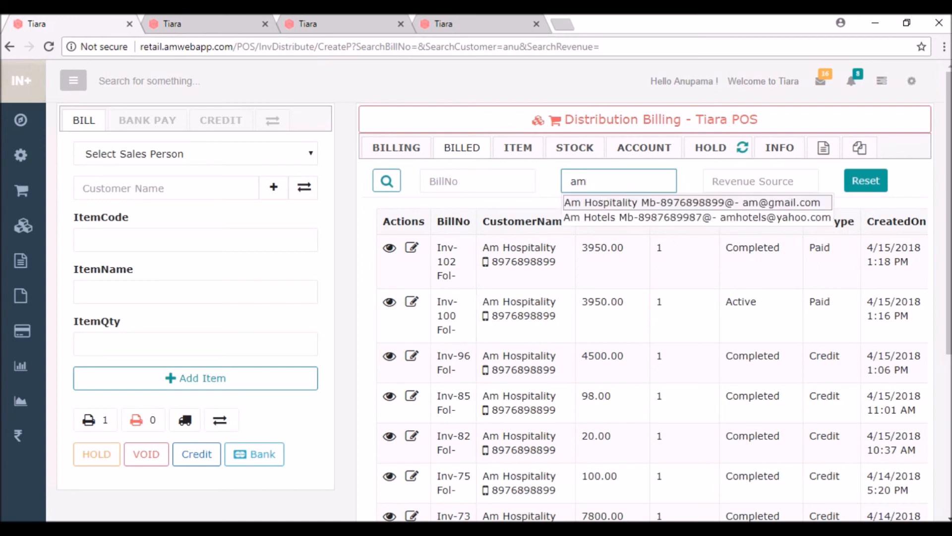
key(BackSpace)
key(BackSpace)
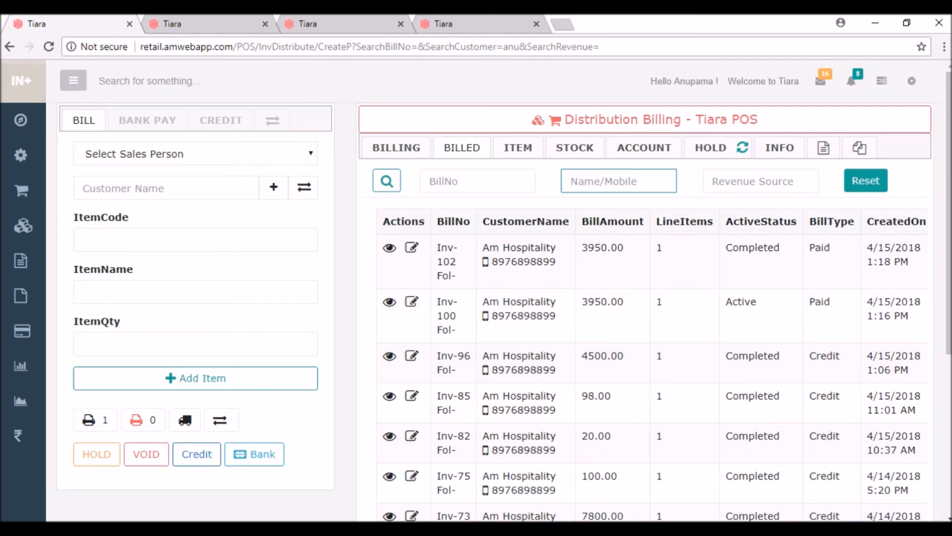
click(478, 181)
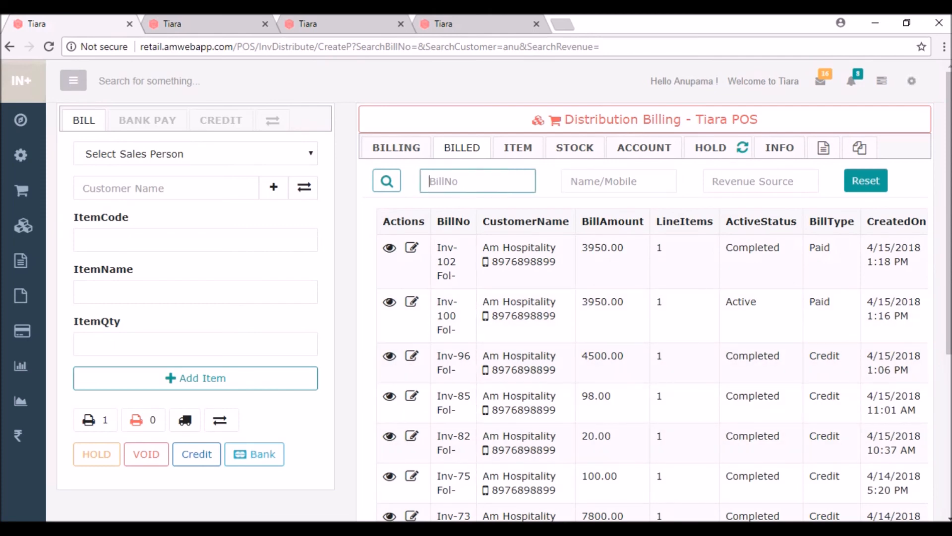
text(92)
key(Return)
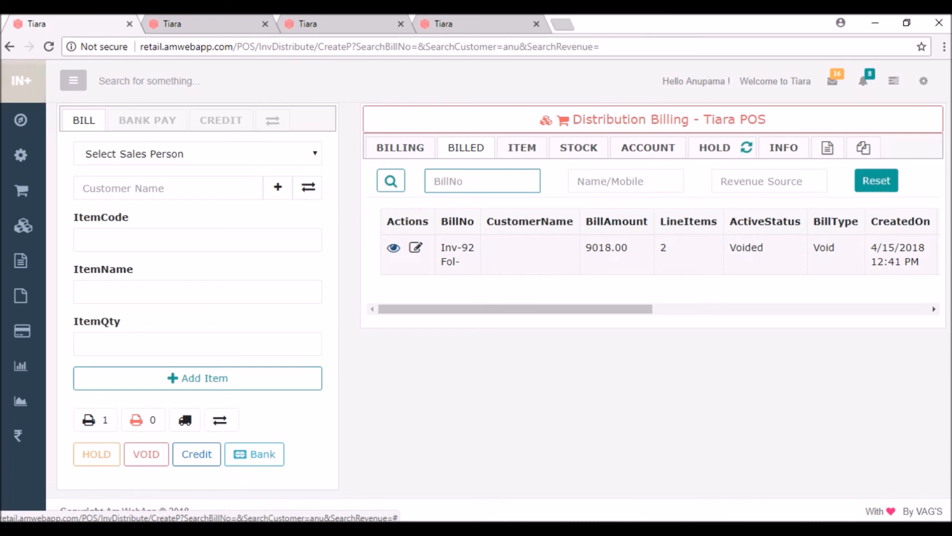
mouse_move(21, 191)
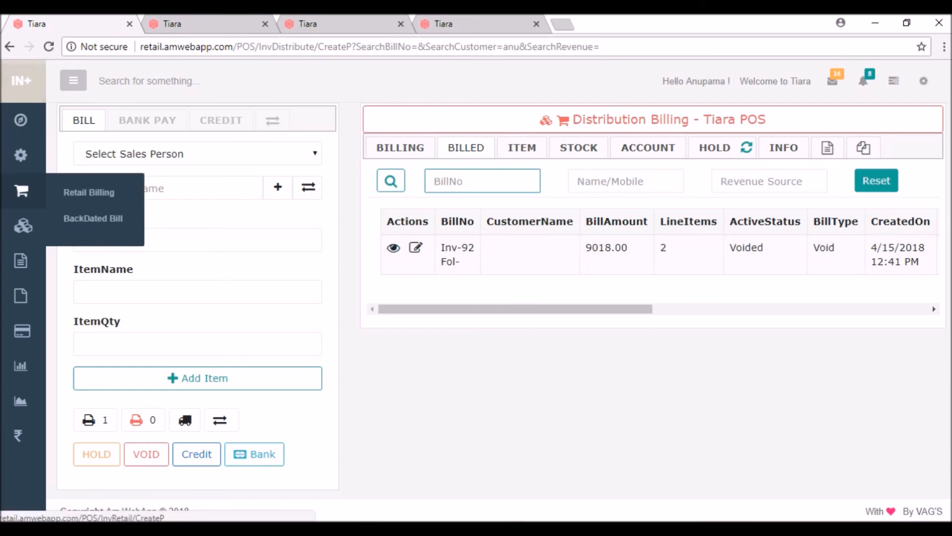